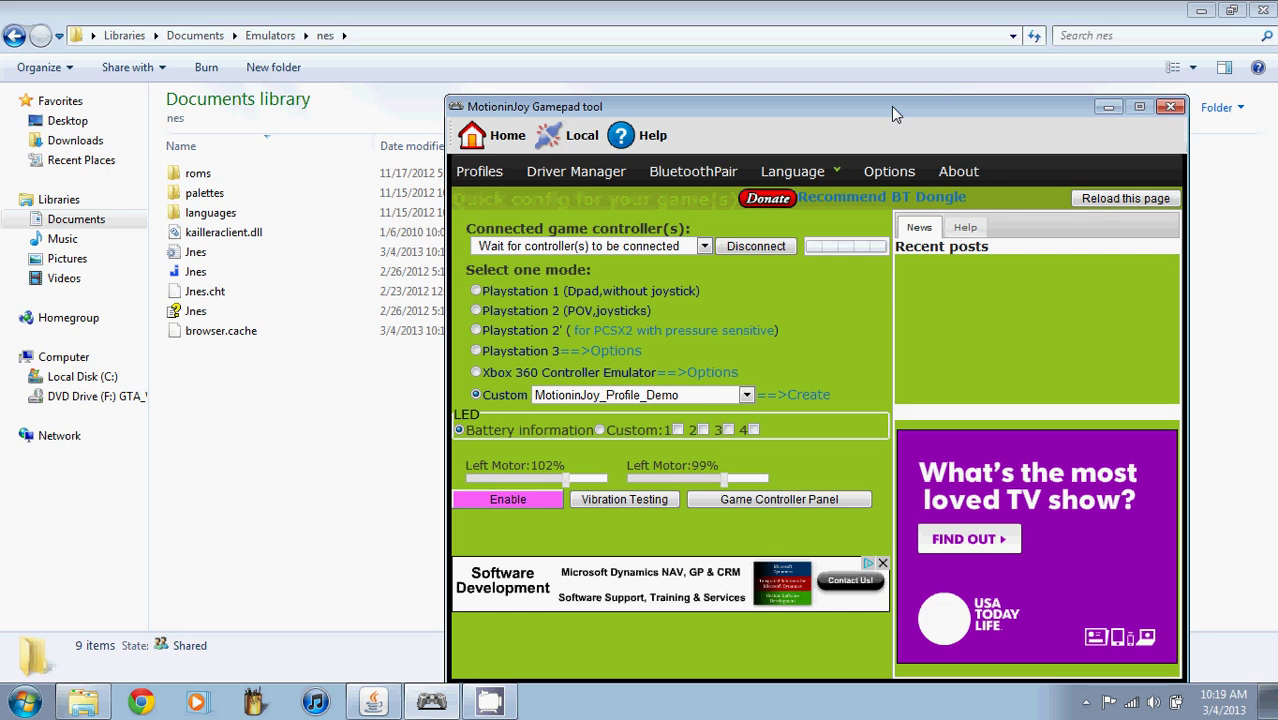
Look over the emulator folders in the Emulators directory and reopen the nes folder
click(14, 36)
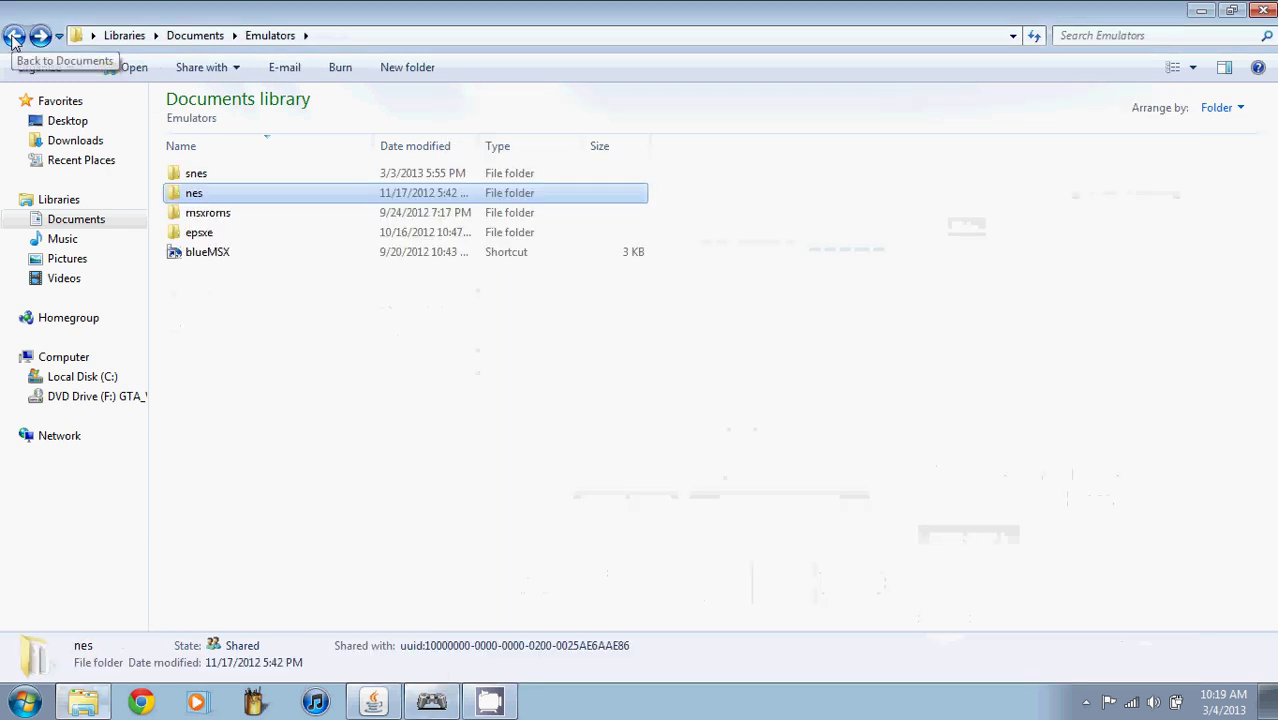
click(228, 213)
click(213, 236)
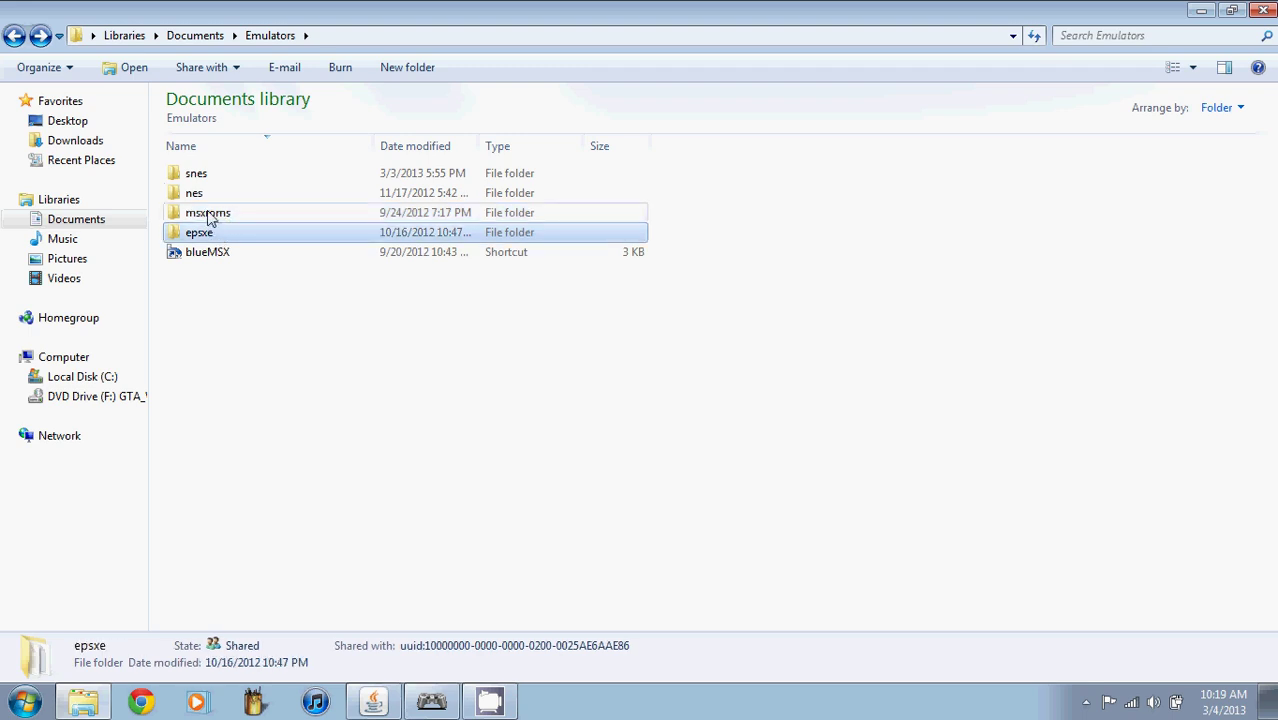
click(196, 176)
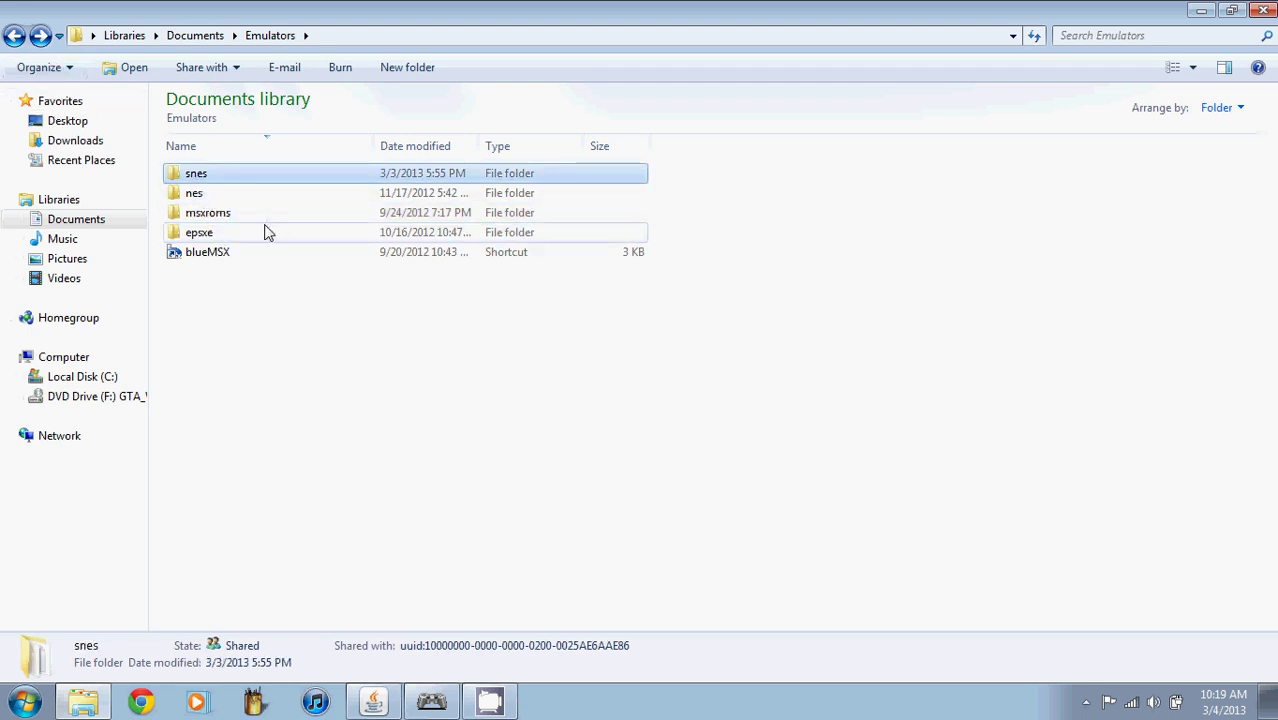
click(200, 194)
click(202, 178)
click(200, 194)
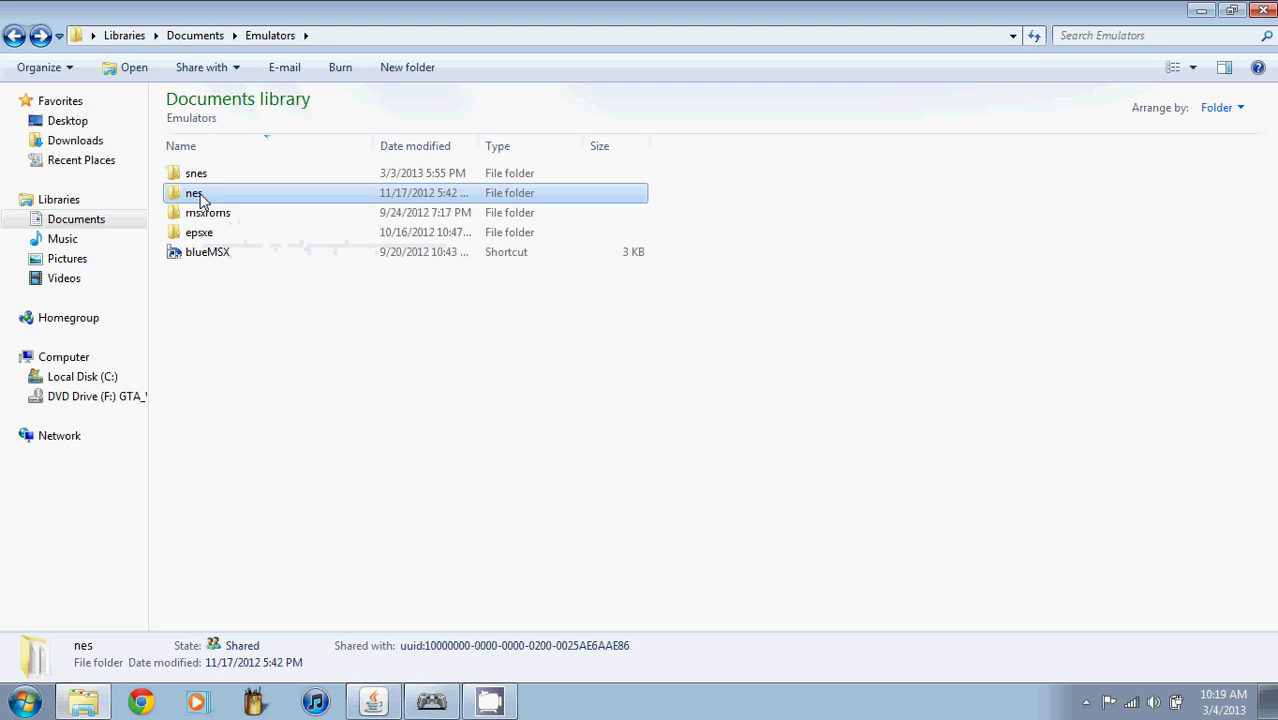
double_click(200, 194)
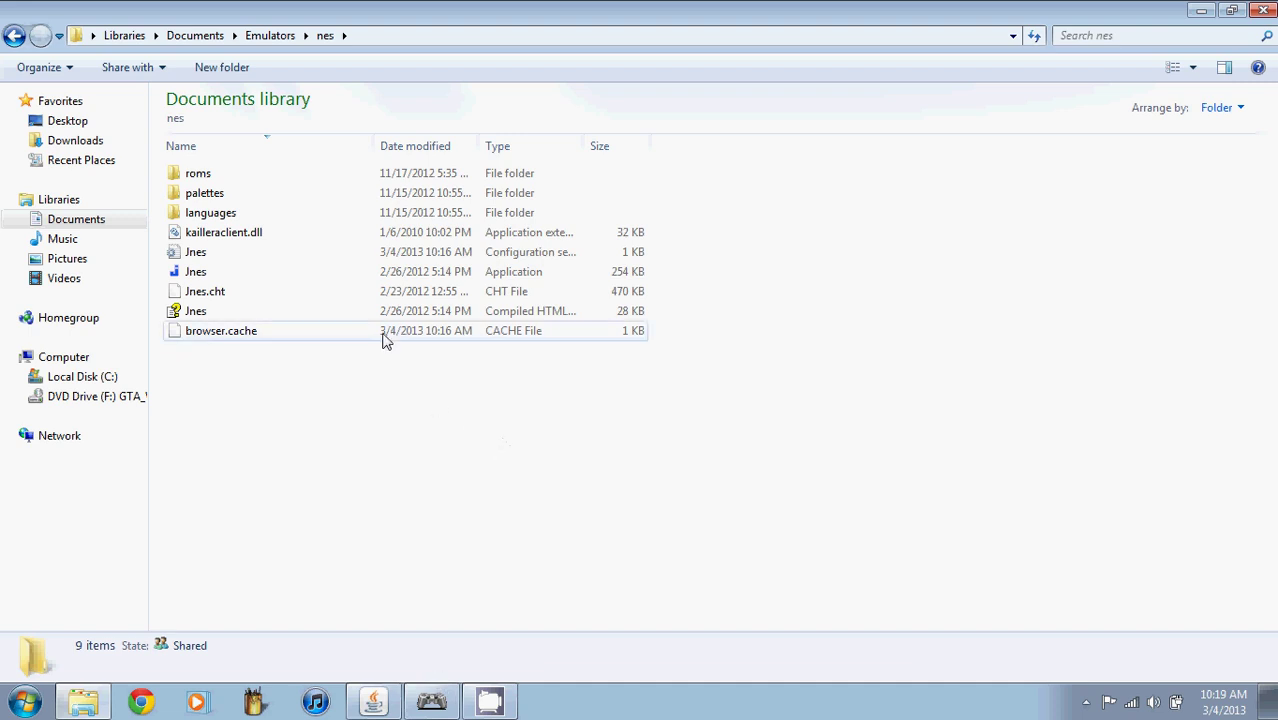
Bring up the MotioninJoy Gamepad tool to check the connected game controller, and minimize it
click(440, 701)
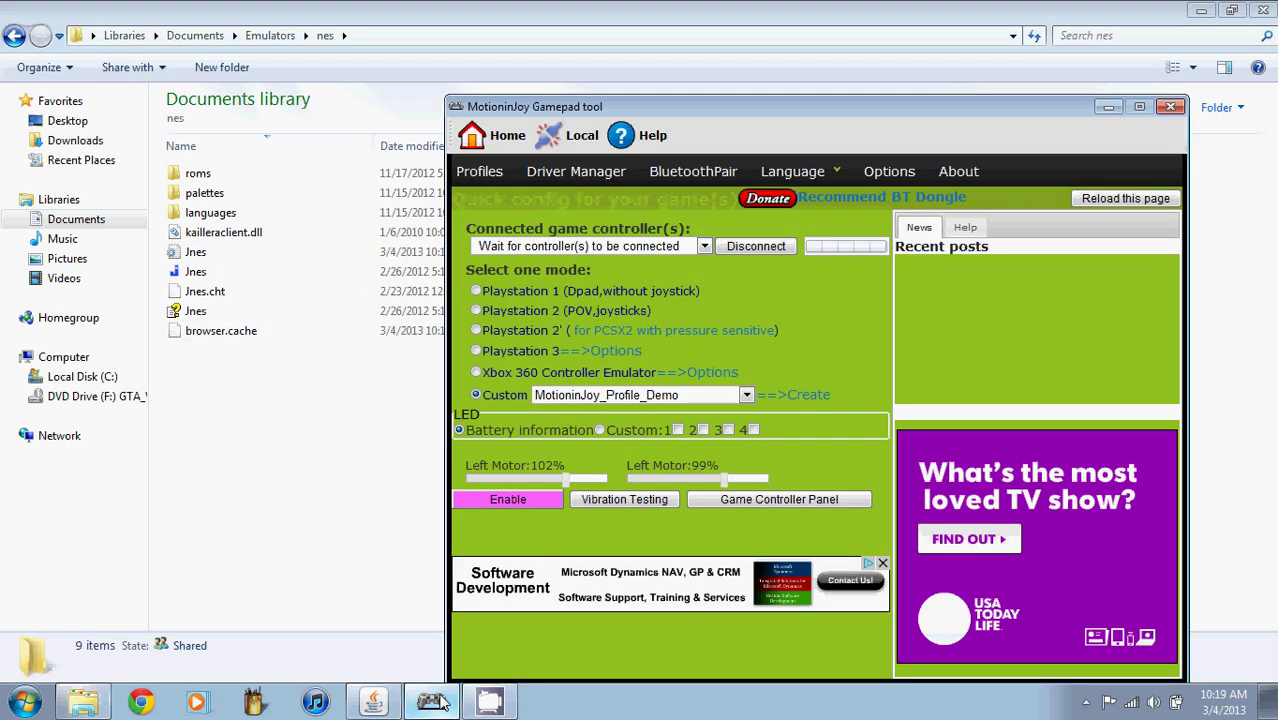
drag(851, 113, 840, 101)
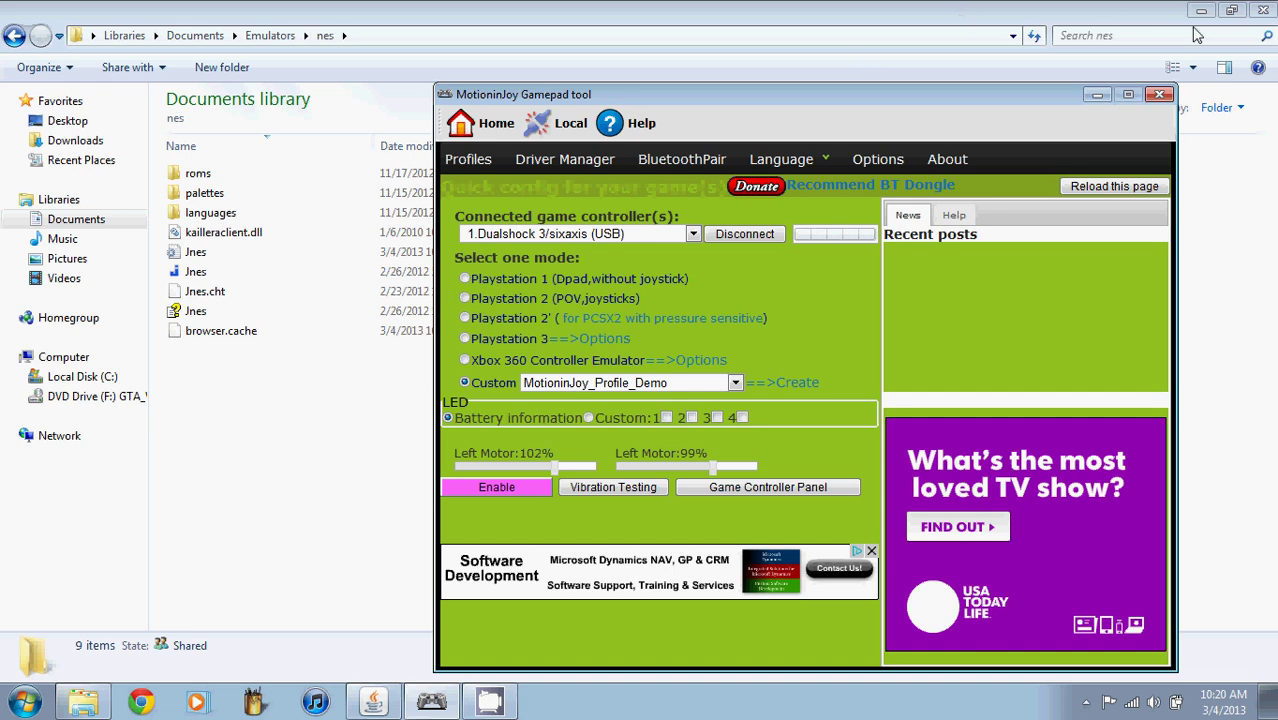
click(1097, 94)
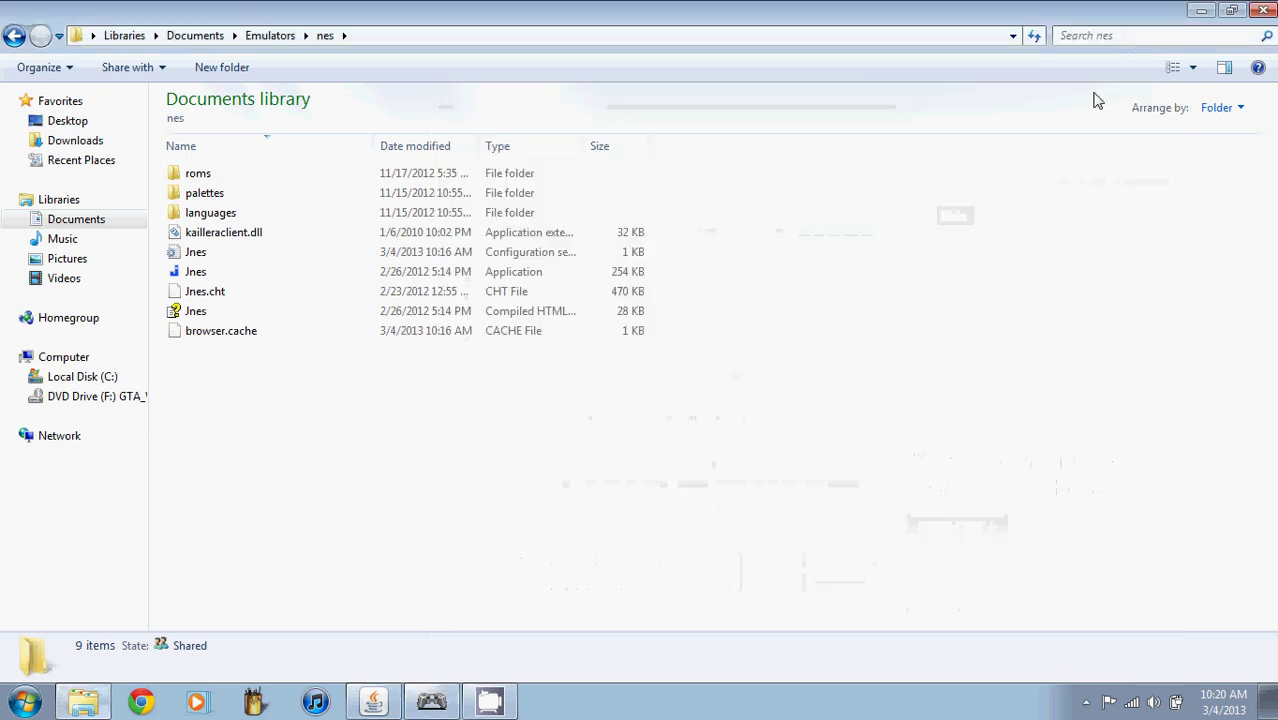
Launch the Jnes application from the nes folder and open its input configuration
click(303, 274)
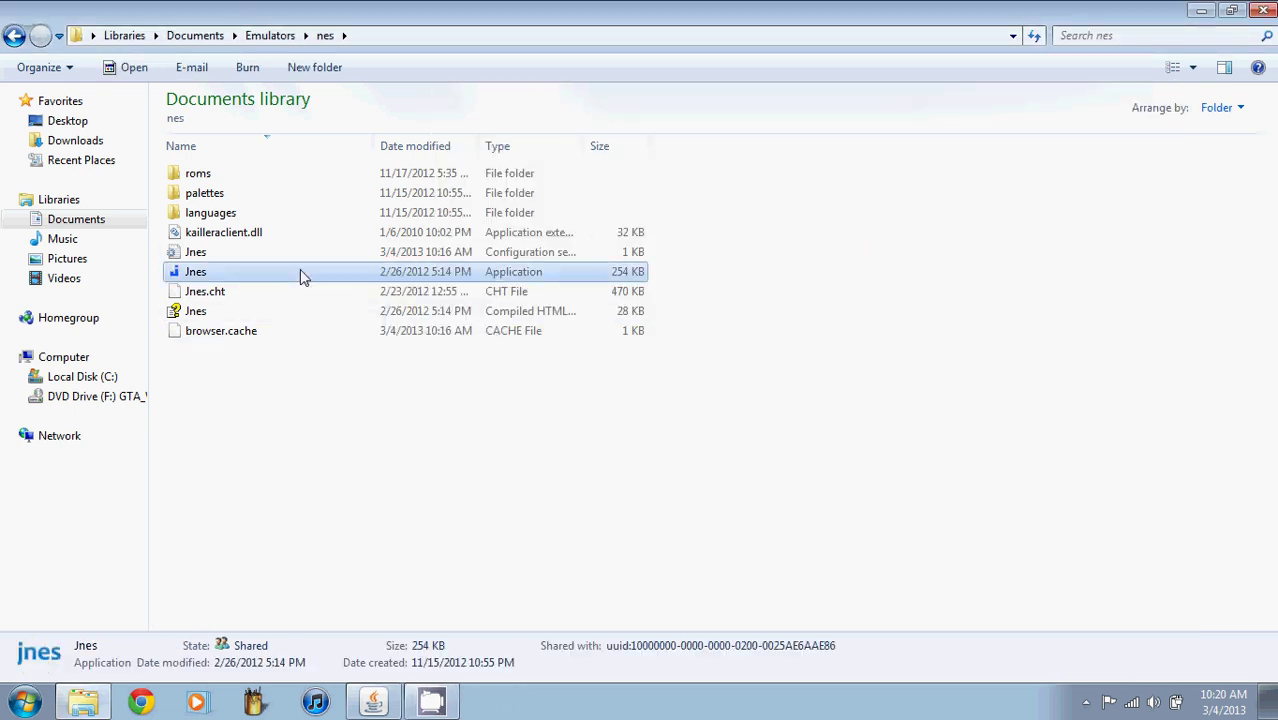
double_click(301, 272)
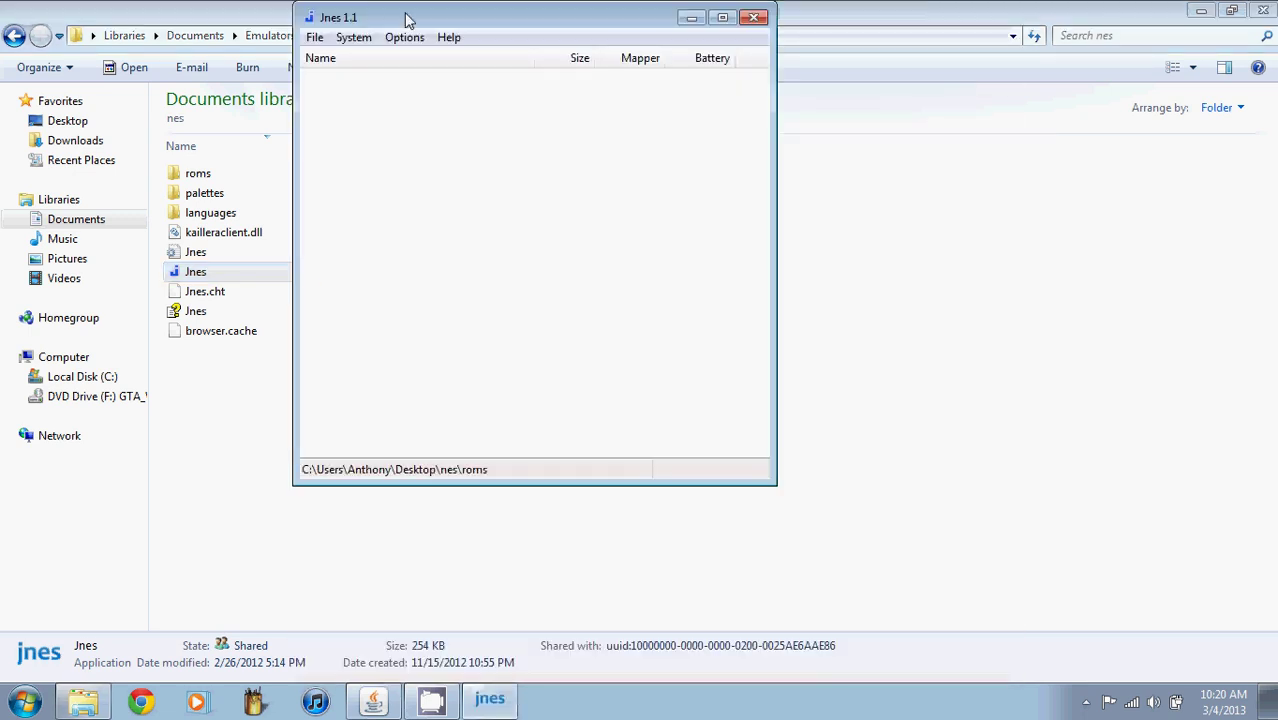
drag(430, 16, 618, 82)
click(605, 91)
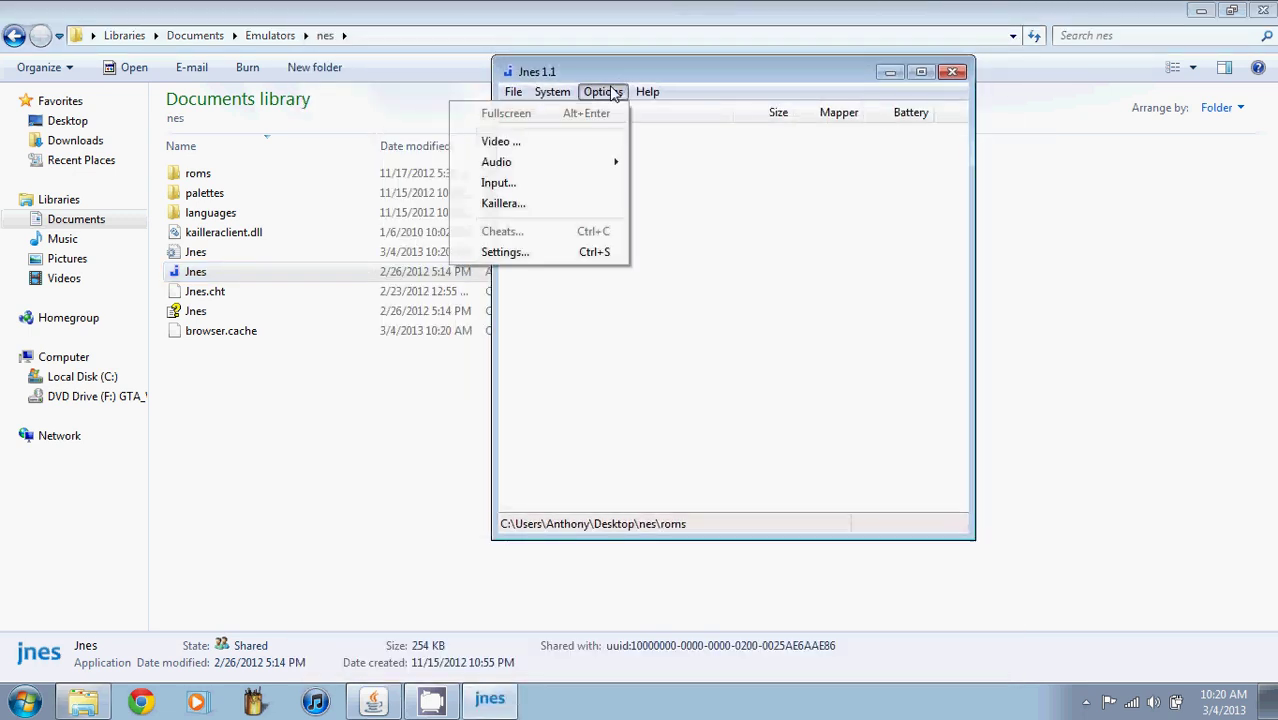
click(553, 184)
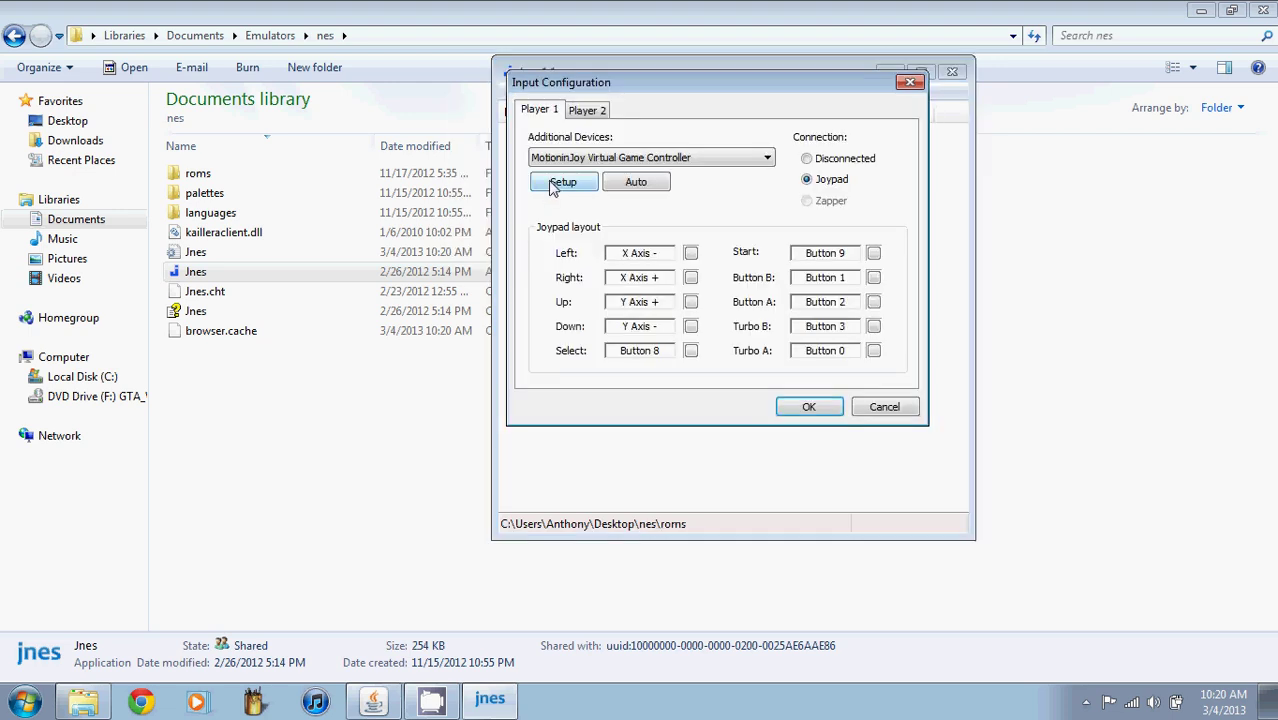
Set Player 1's additional device to None and back to MotioninJoy Virtual Game Controller
click(585, 160)
click(595, 172)
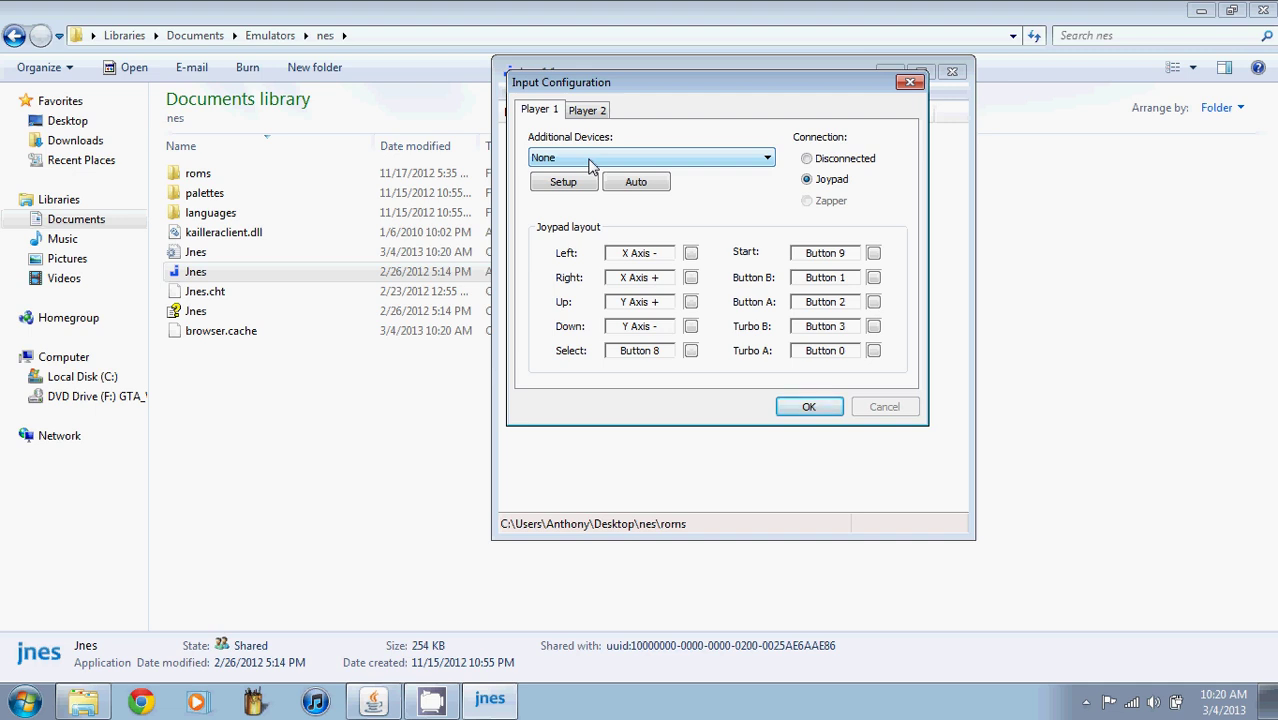
click(590, 166)
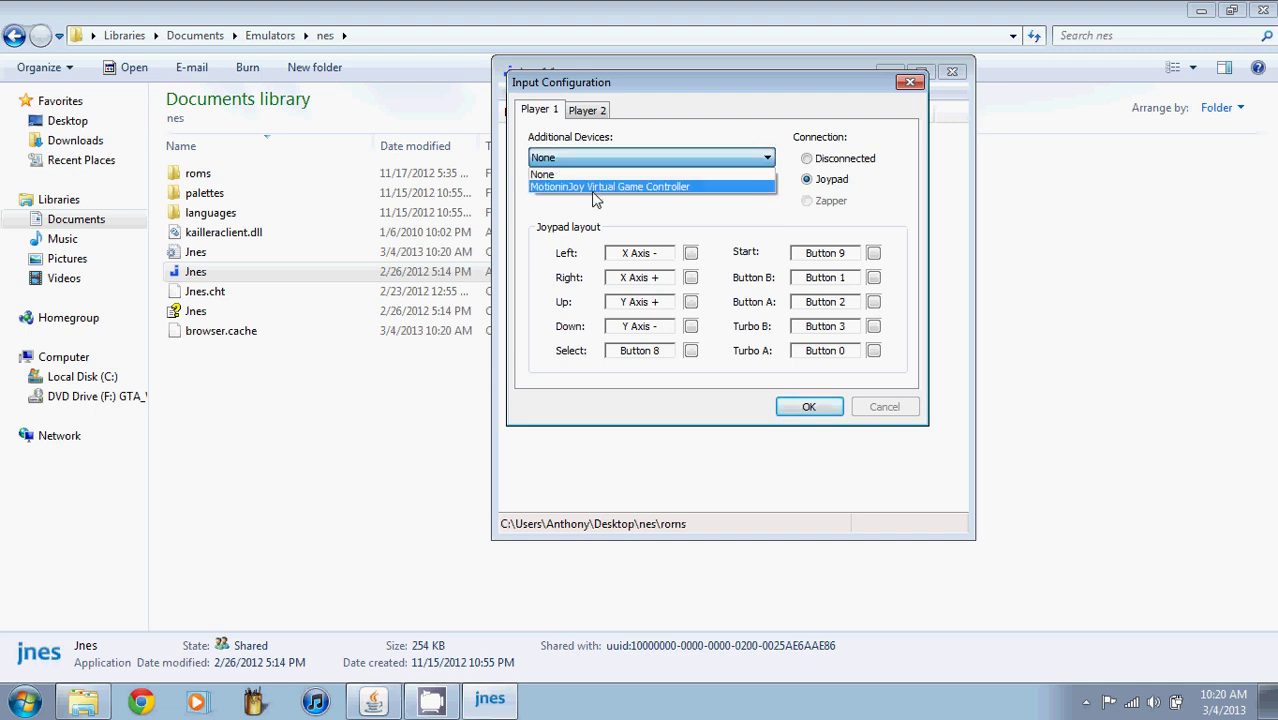
click(587, 187)
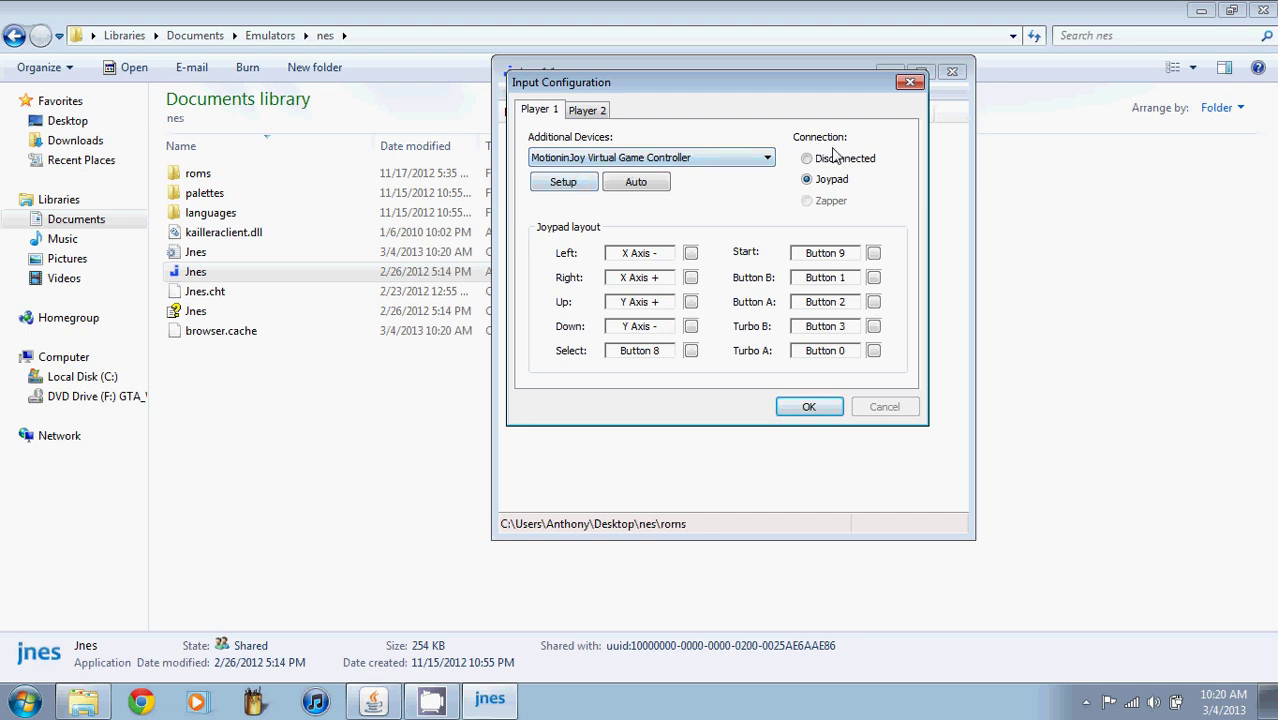
Map Player 1's Left to X Axis - and reassign the Start control, accepting the input configuration
click(692, 255)
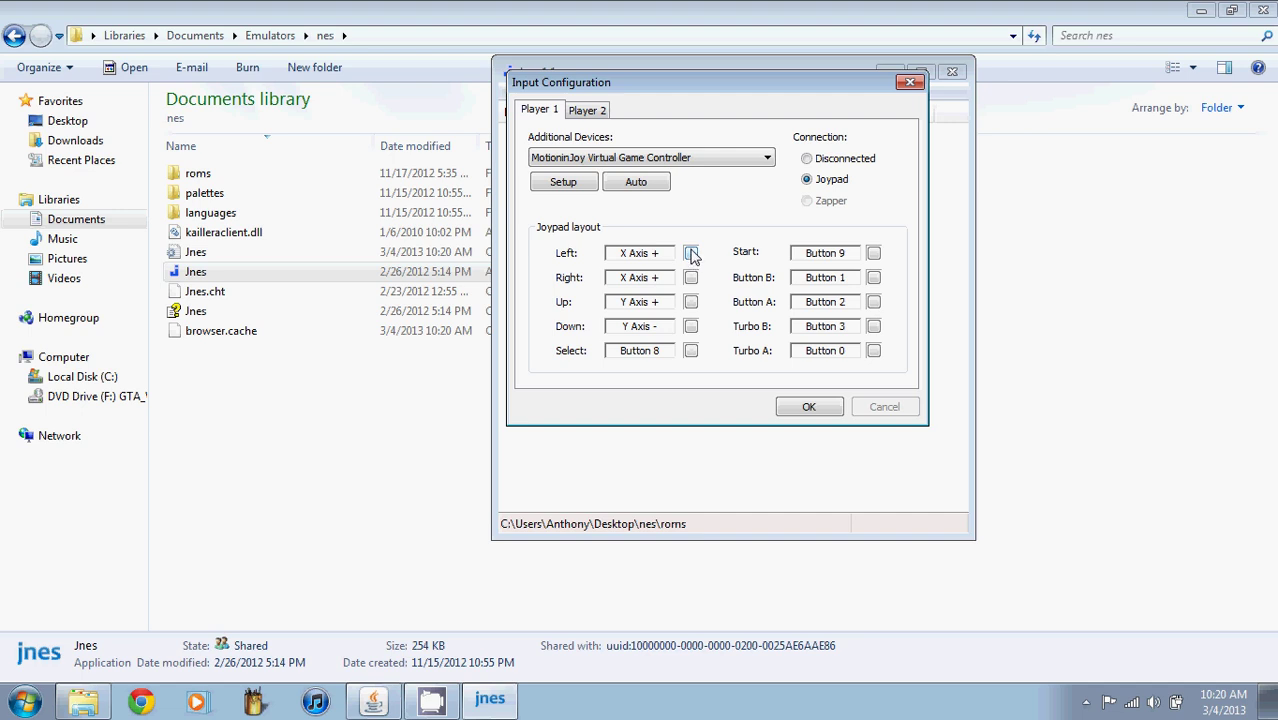
click(692, 255)
click(692, 255)
click(692, 255)
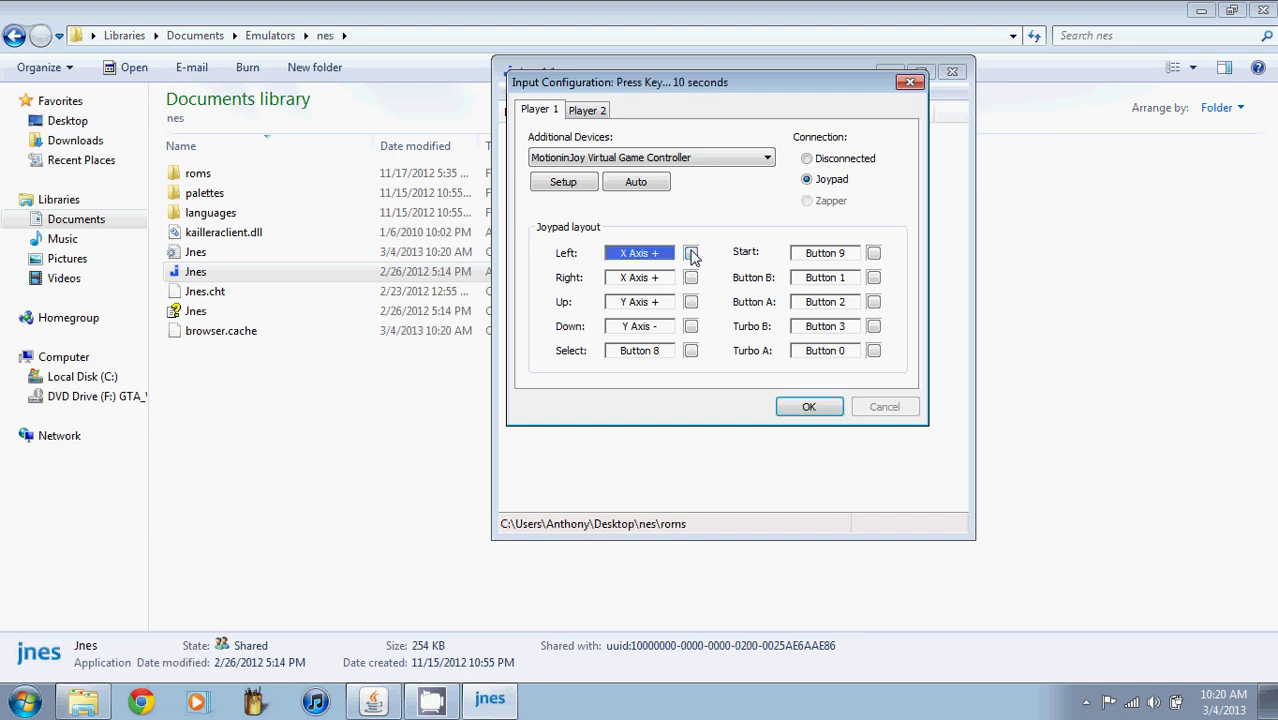
click(874, 254)
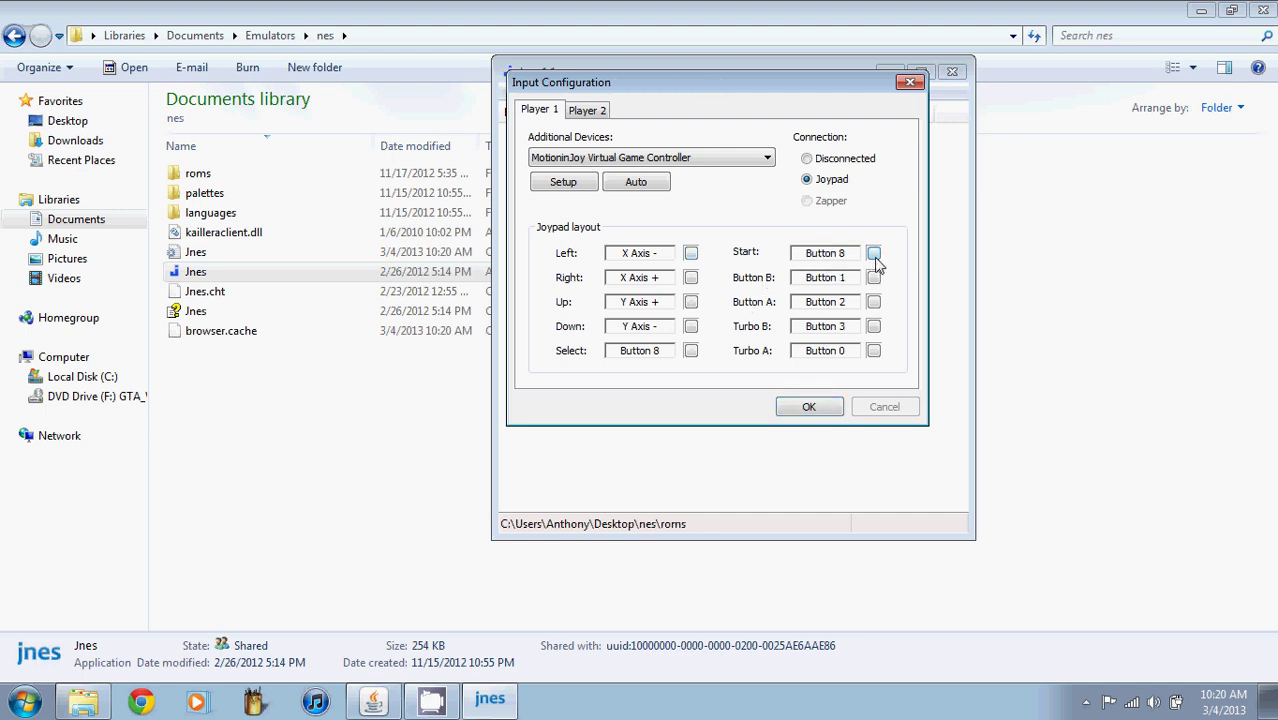
click(874, 255)
click(812, 407)
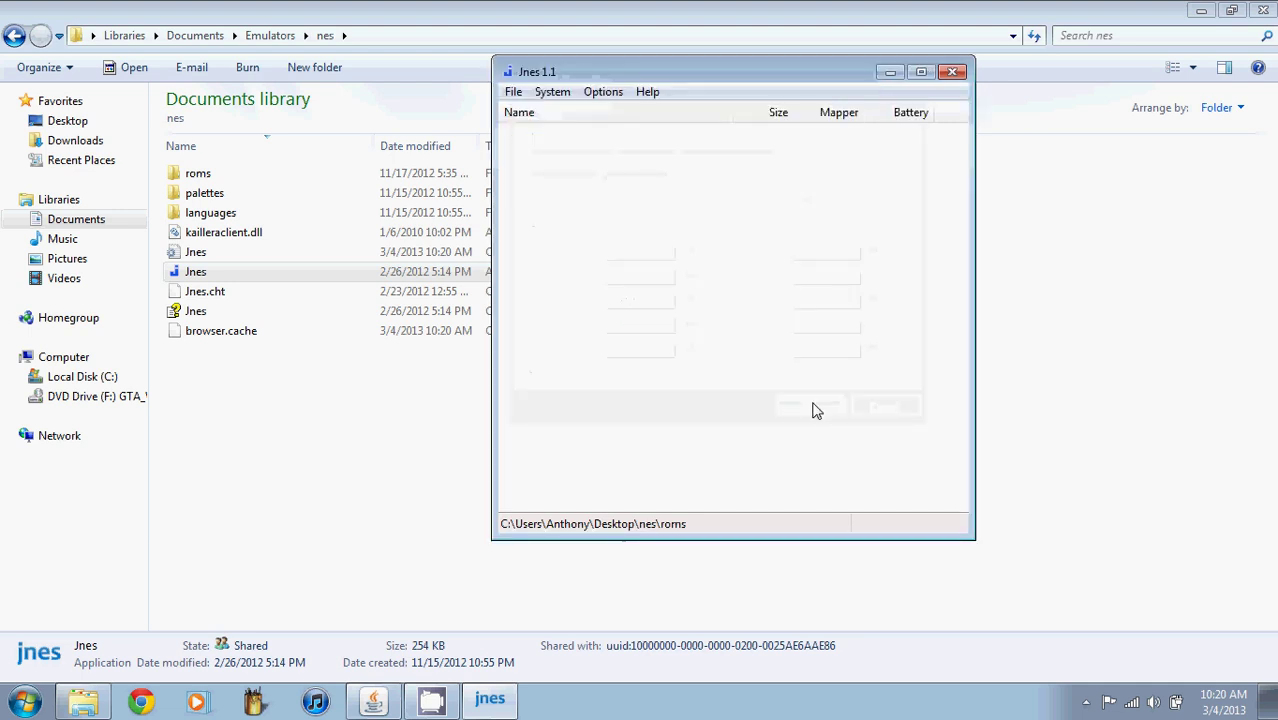
Close the Jnes emulator
click(513, 91)
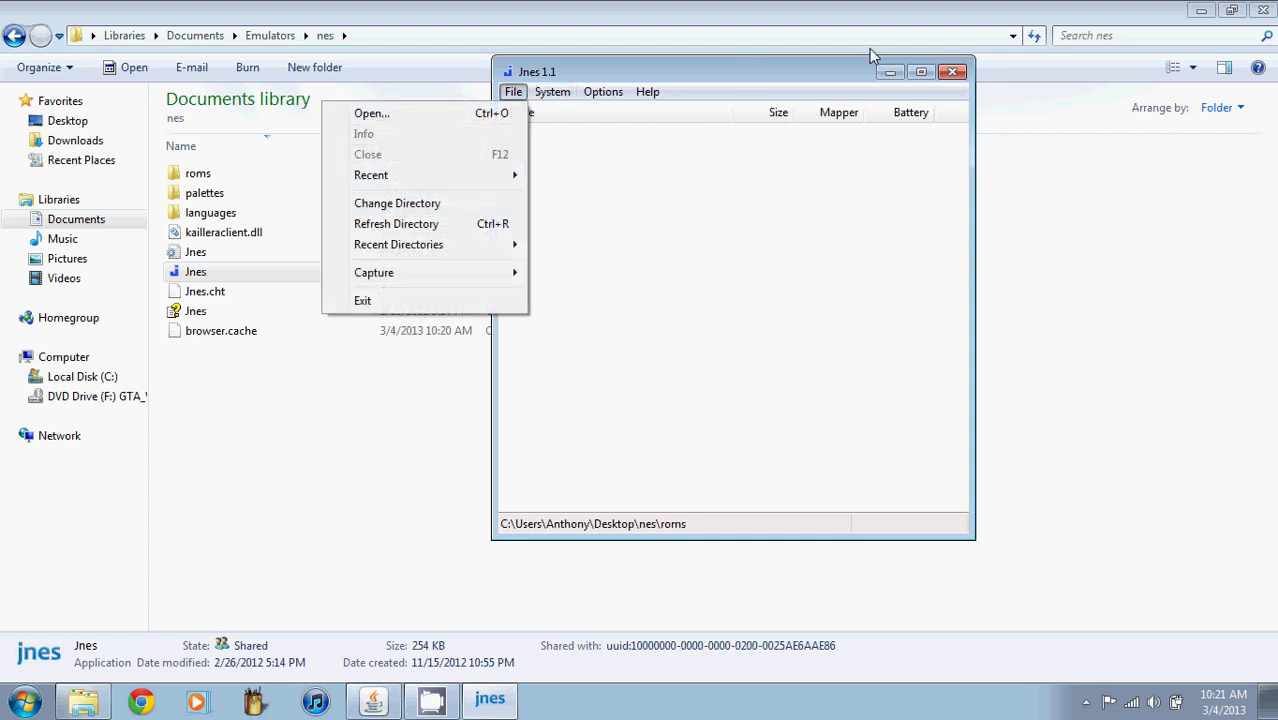
click(922, 75)
click(954, 76)
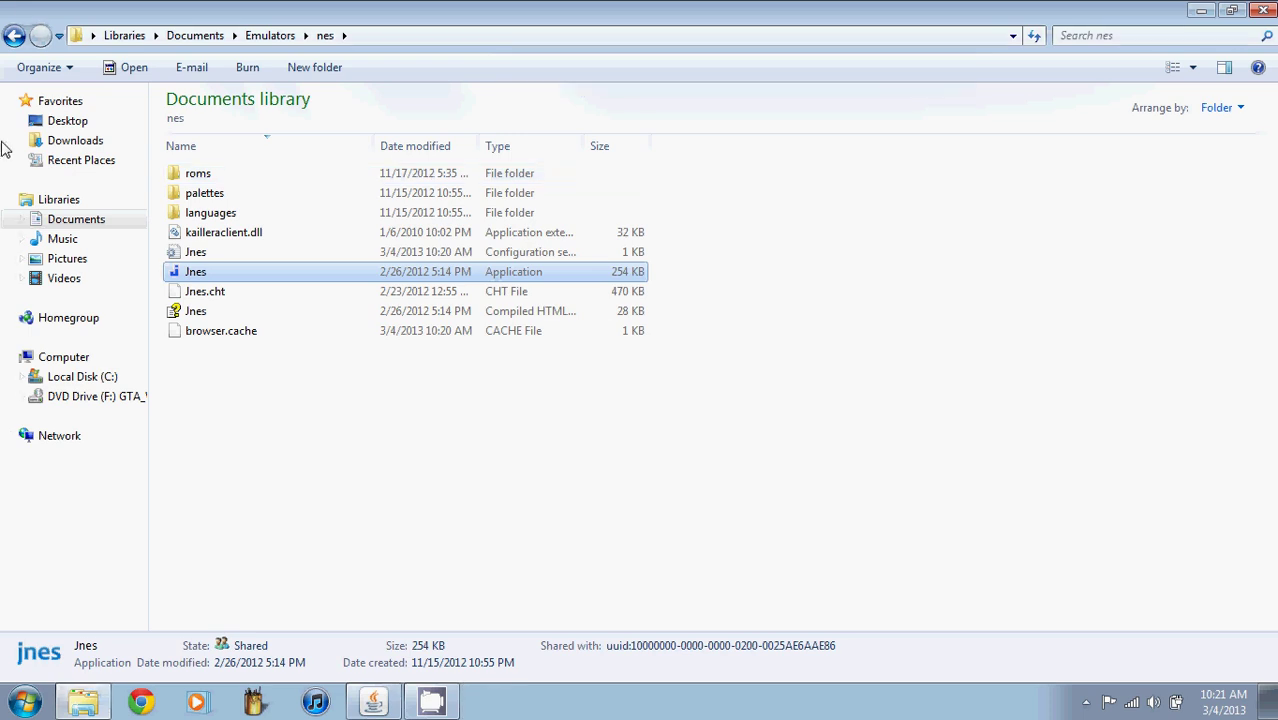
Open the snes folder in Emulators and launch the zsnesw application
click(14, 36)
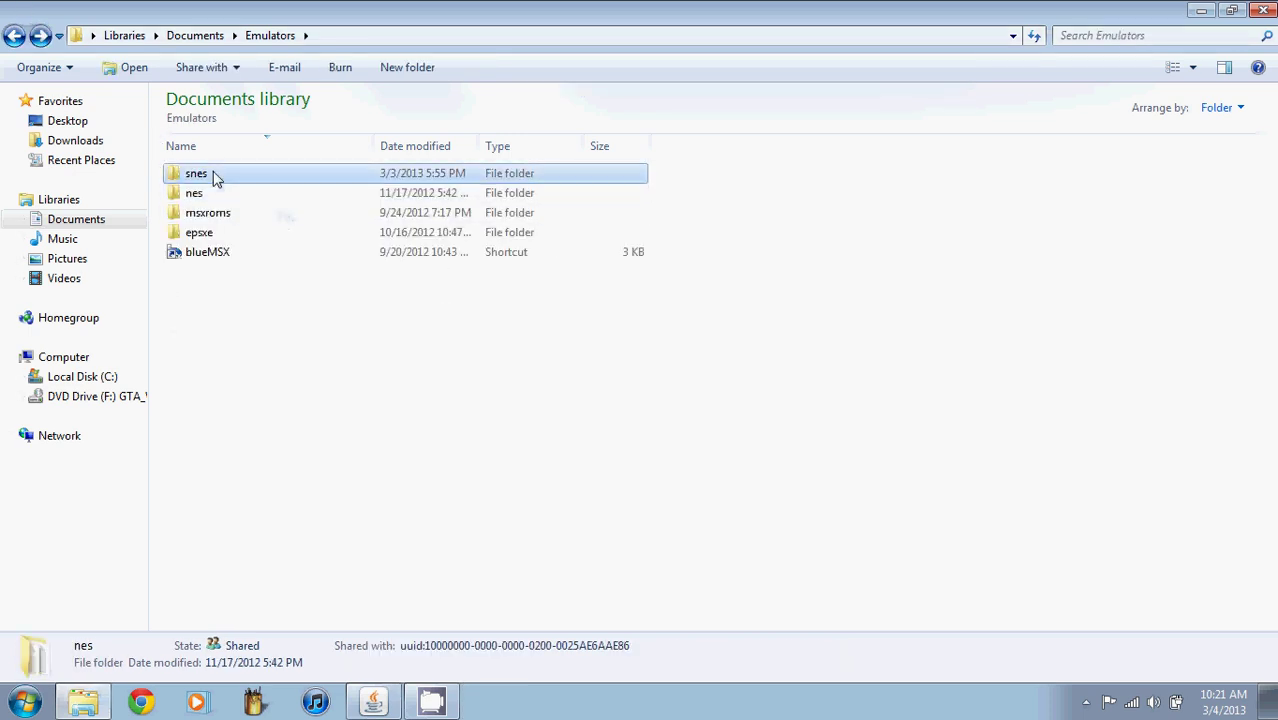
double_click(213, 172)
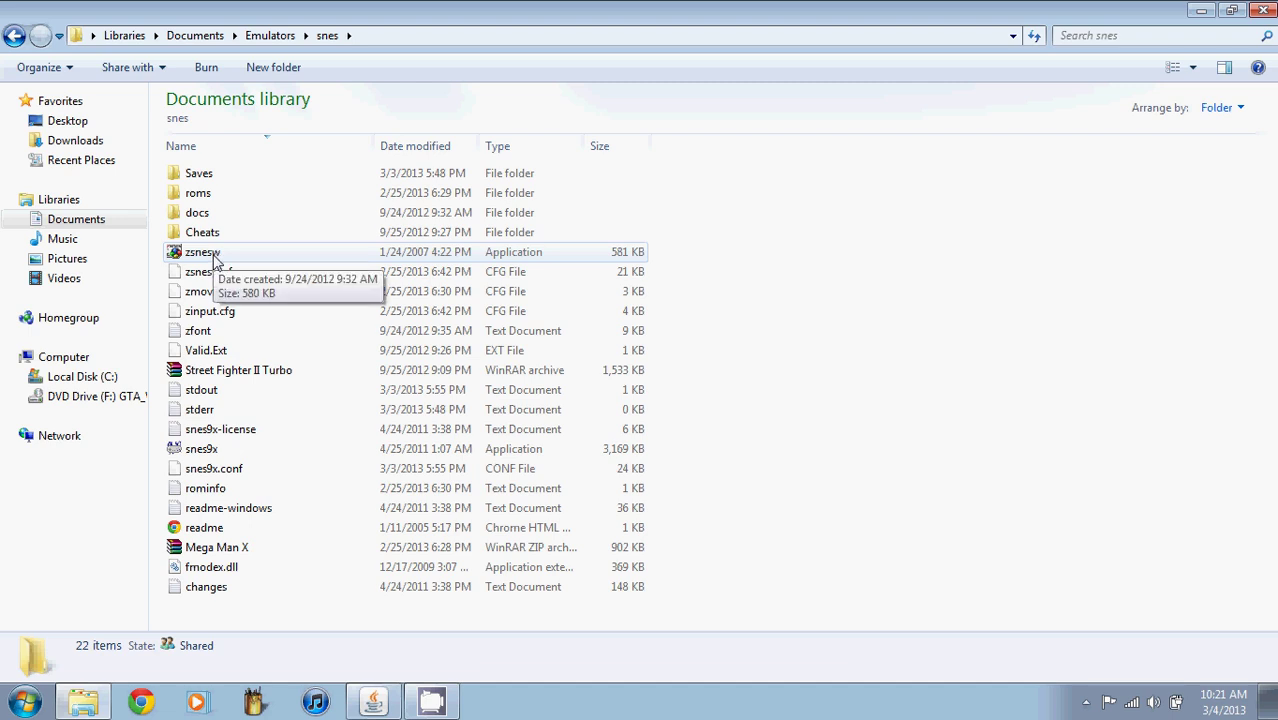
click(213, 254)
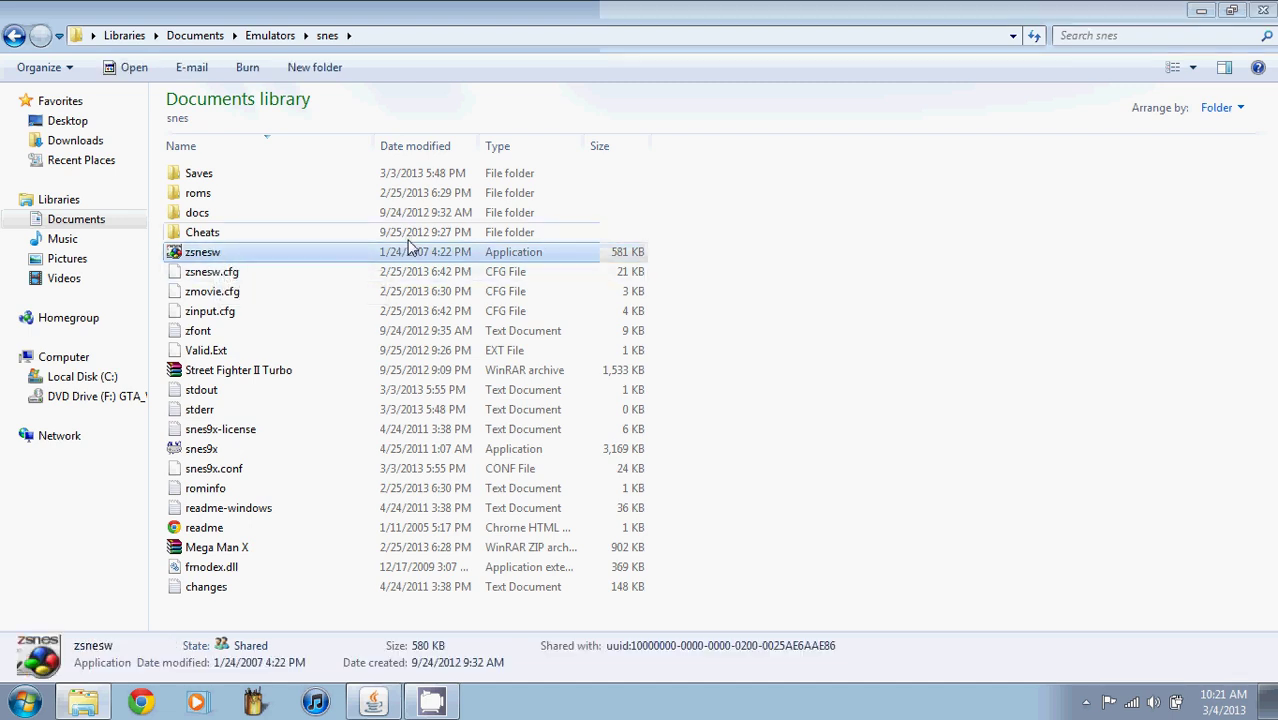
double_click(407, 250)
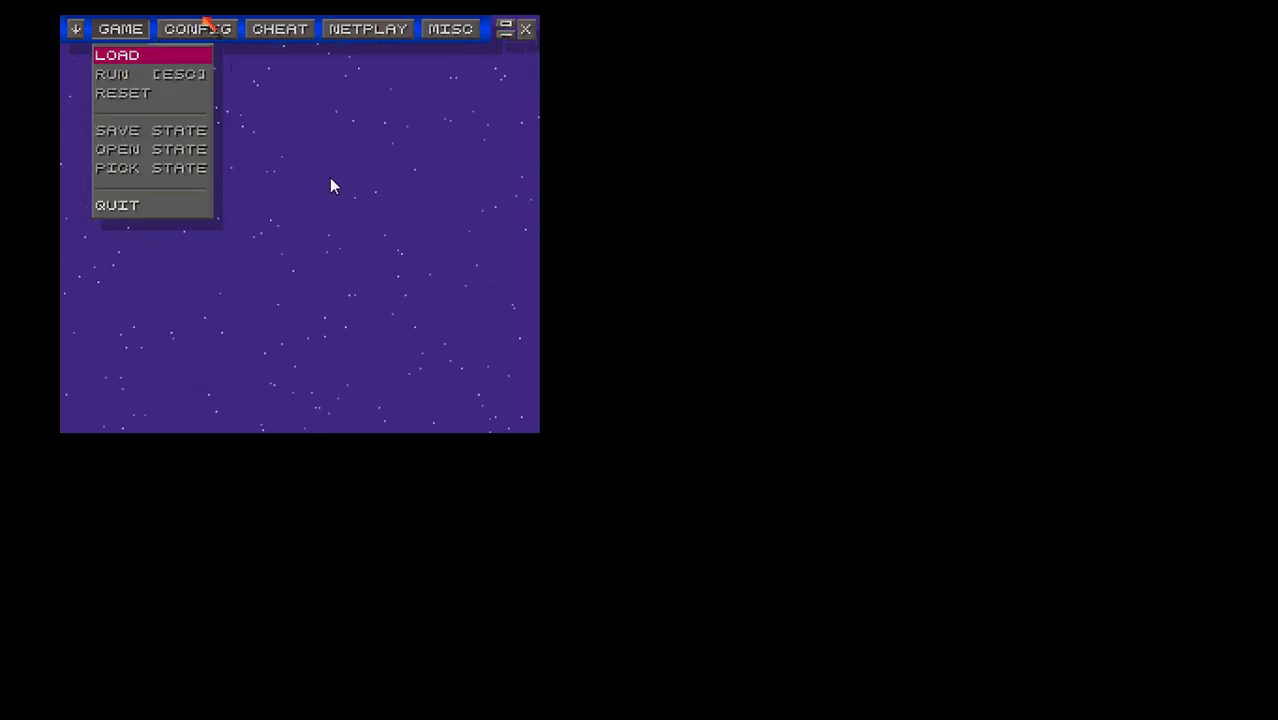
Examine the available modes and filters in the ZSNES video configuration
click(204, 22)
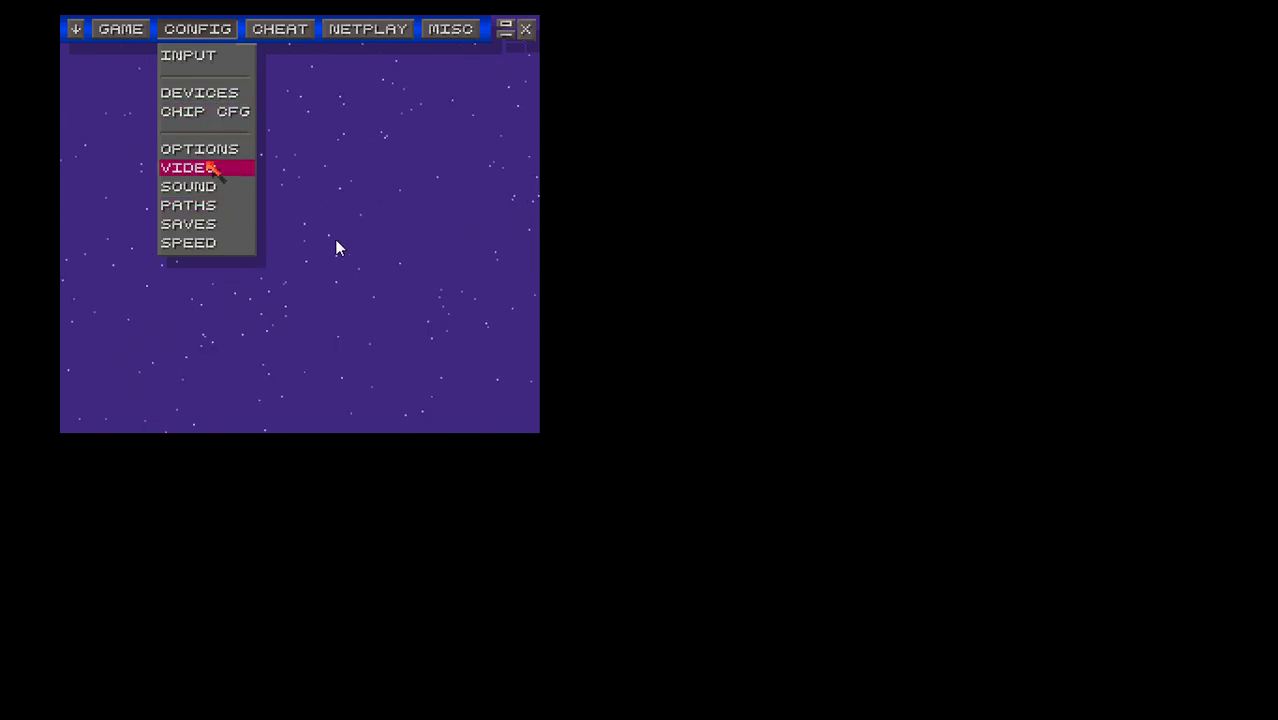
click(212, 168)
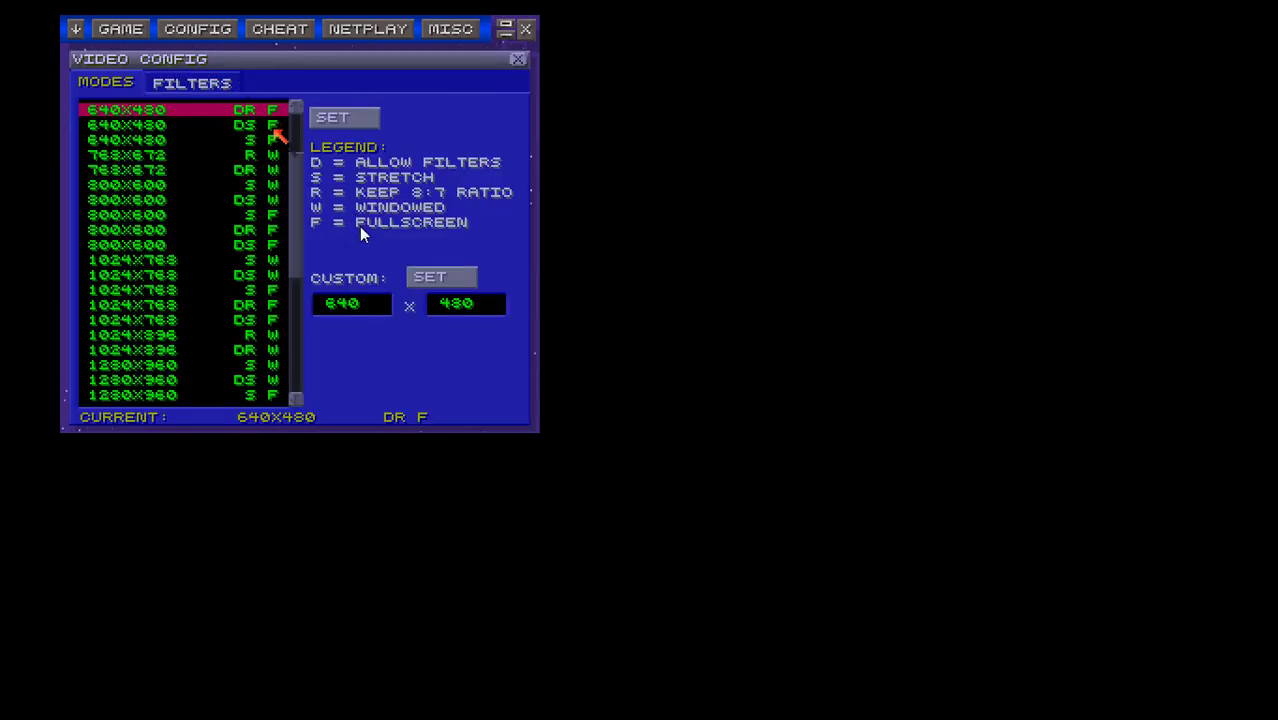
click(193, 88)
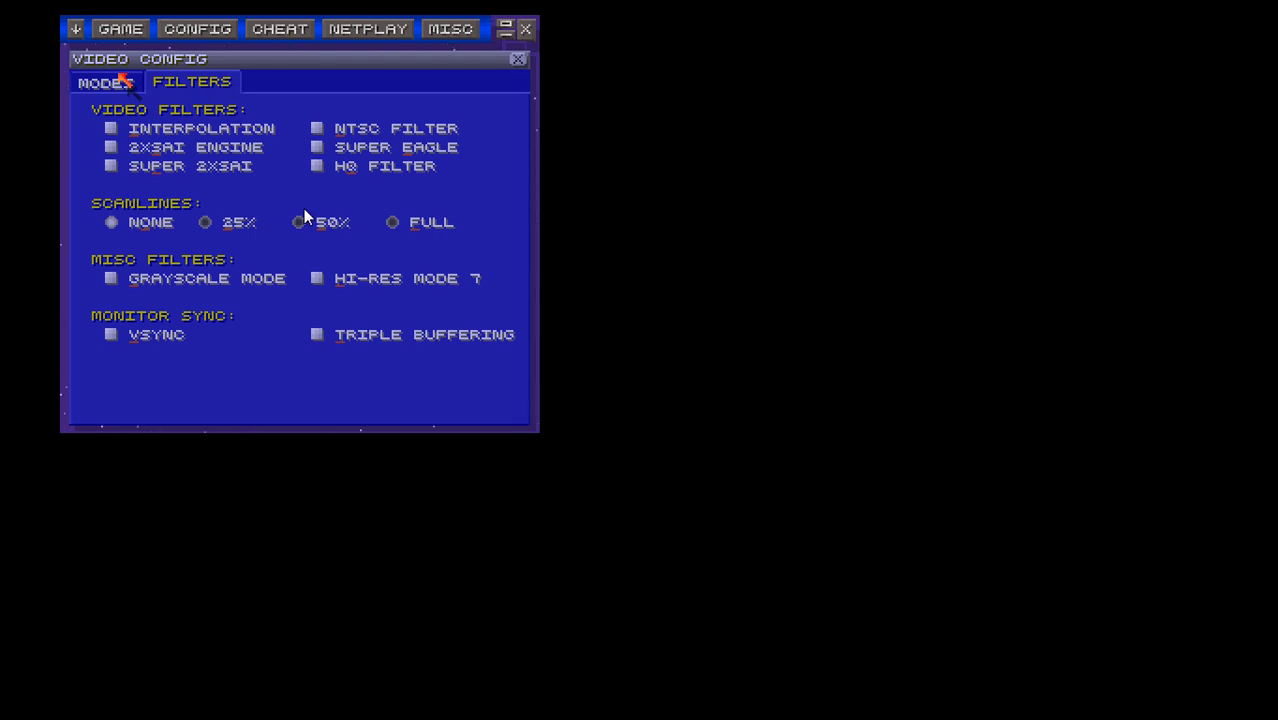
click(120, 80)
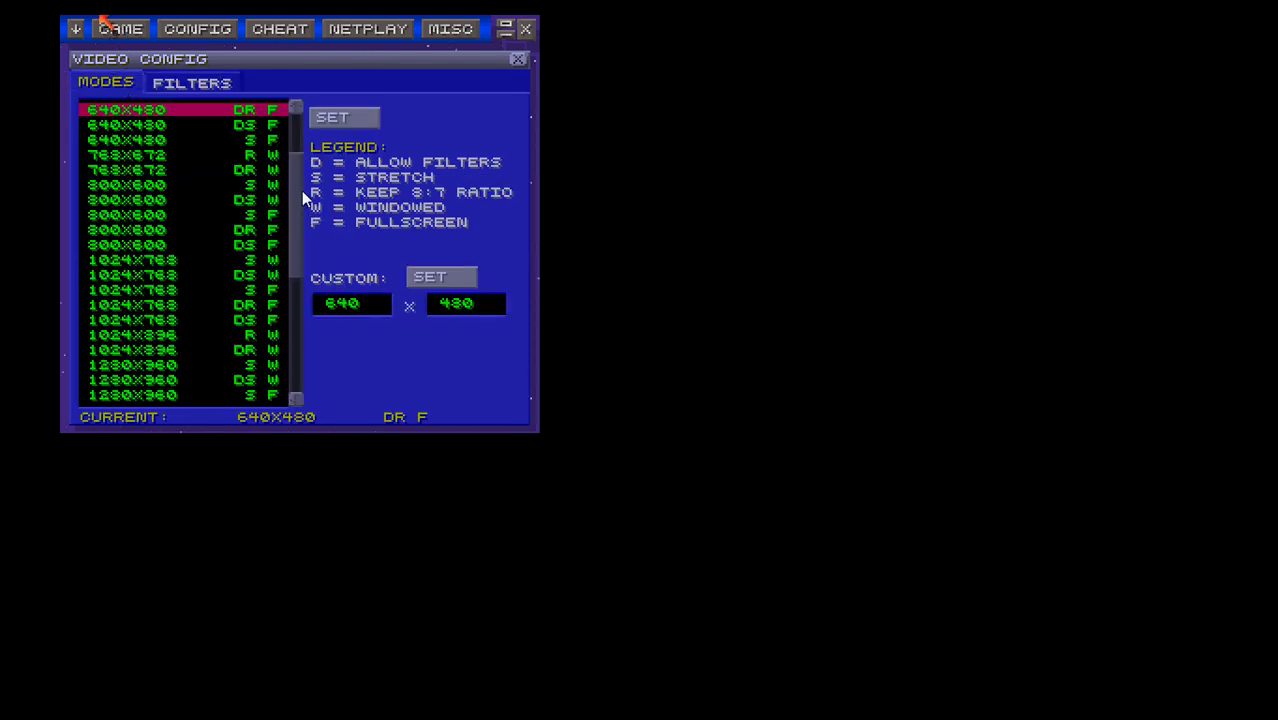
In the input device settings, map player #1's Up to J03, Down to J02, Left to J01 and Right to J00
click(205, 26)
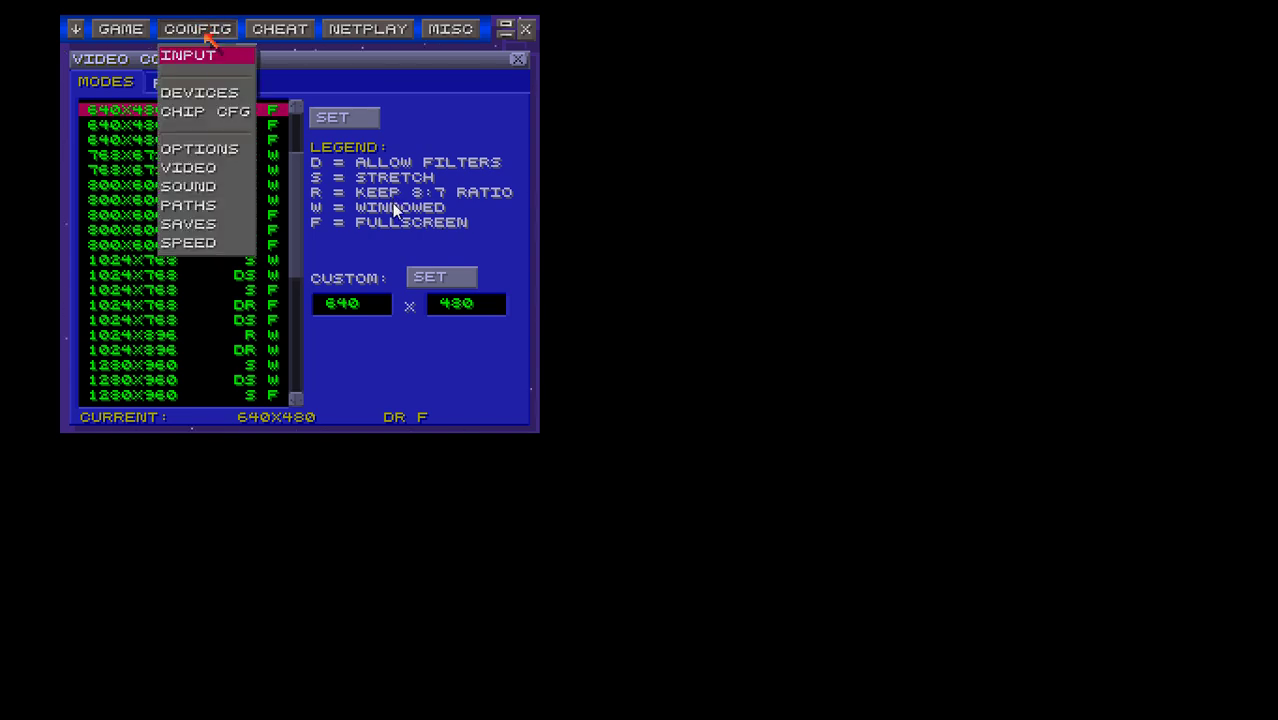
click(211, 57)
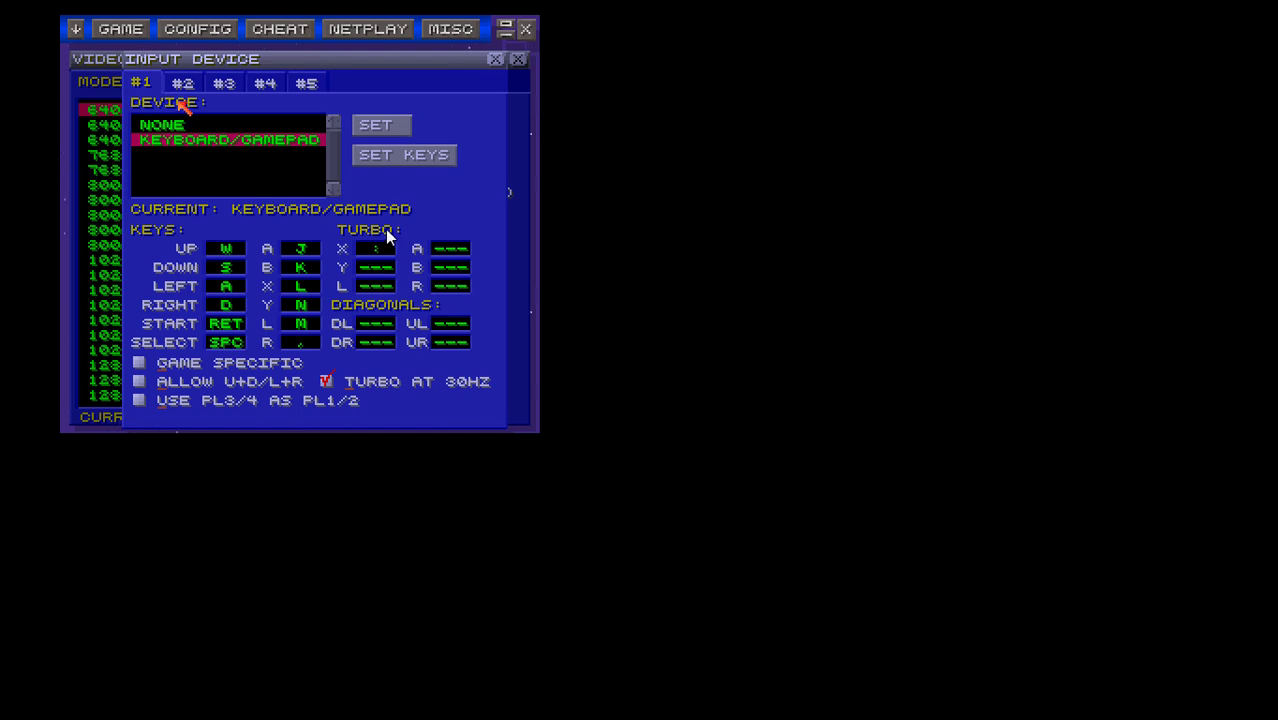
click(264, 82)
click(141, 81)
click(236, 250)
click(237, 268)
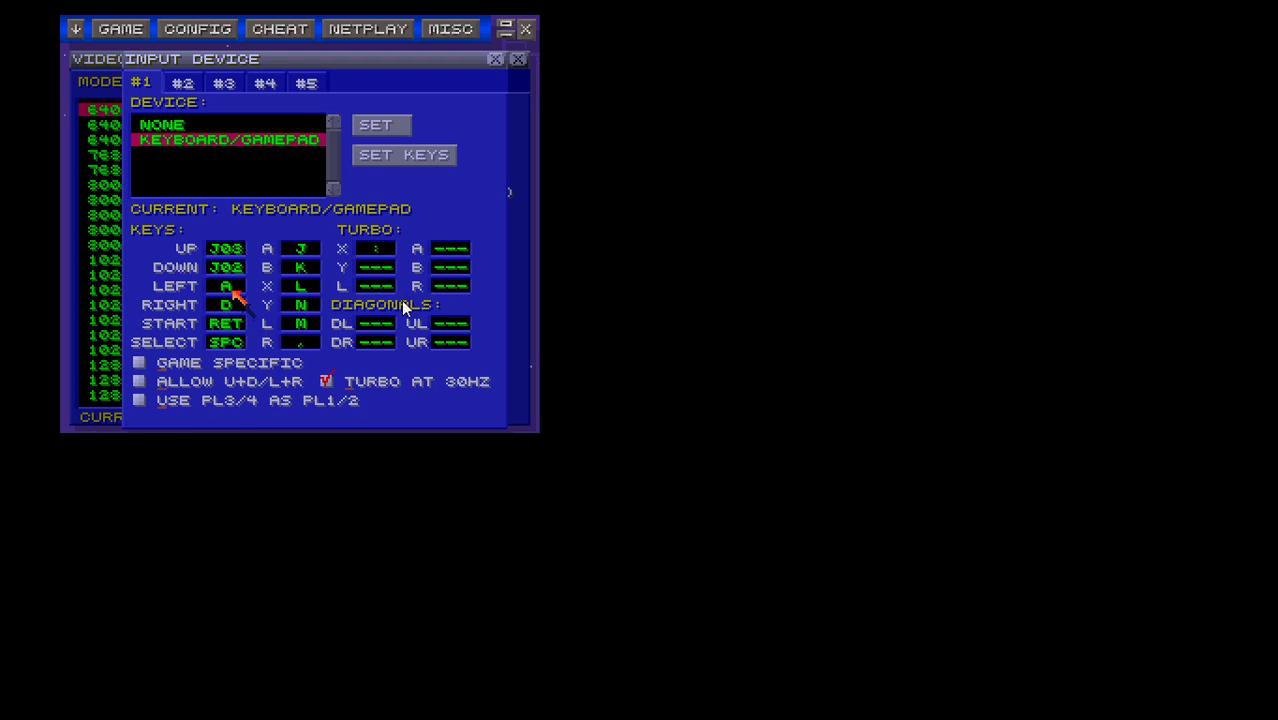
click(228, 286)
click(236, 305)
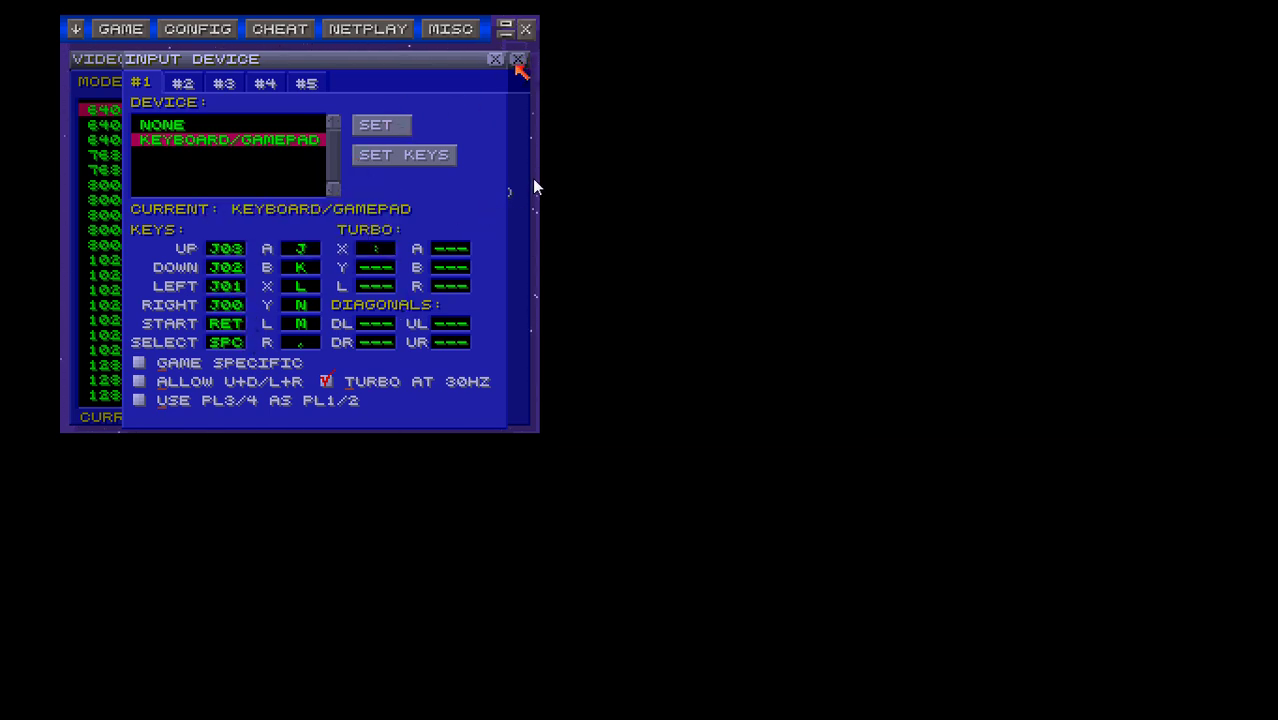
Exit ZSNES with its configuration windows closed and return to the Emulators folder
click(517, 59)
click(497, 58)
click(525, 30)
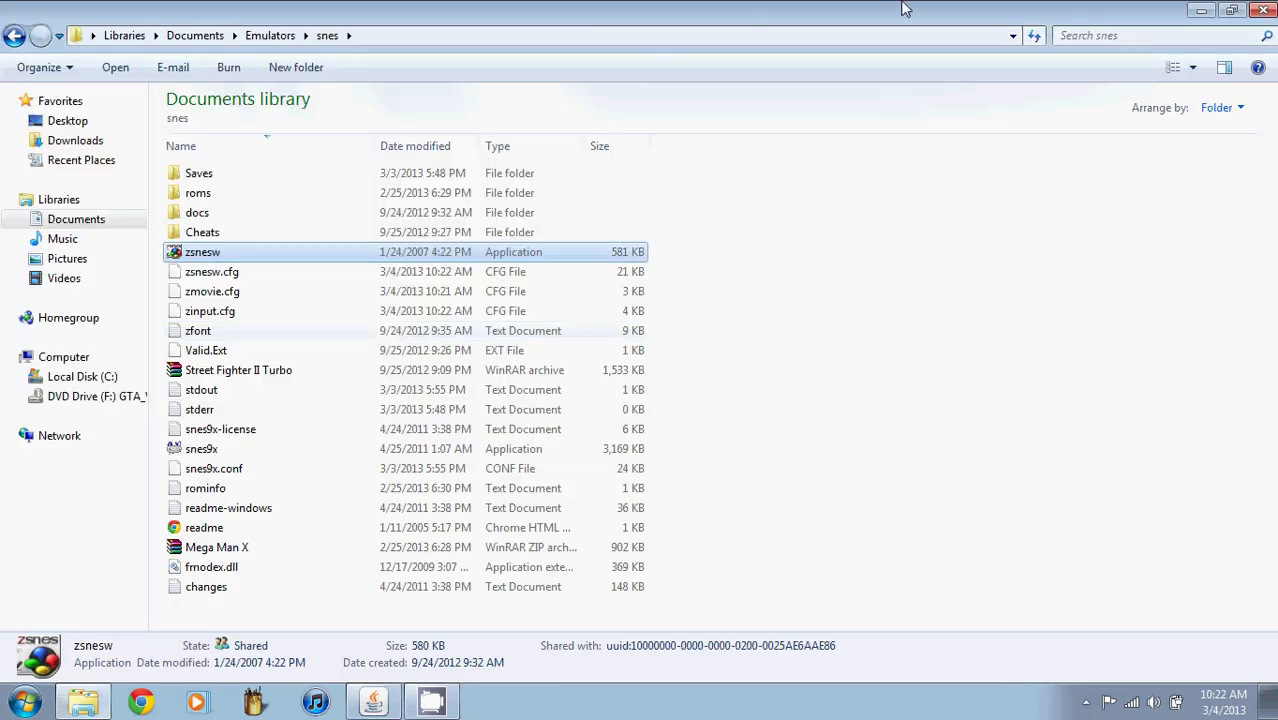
click(14, 35)
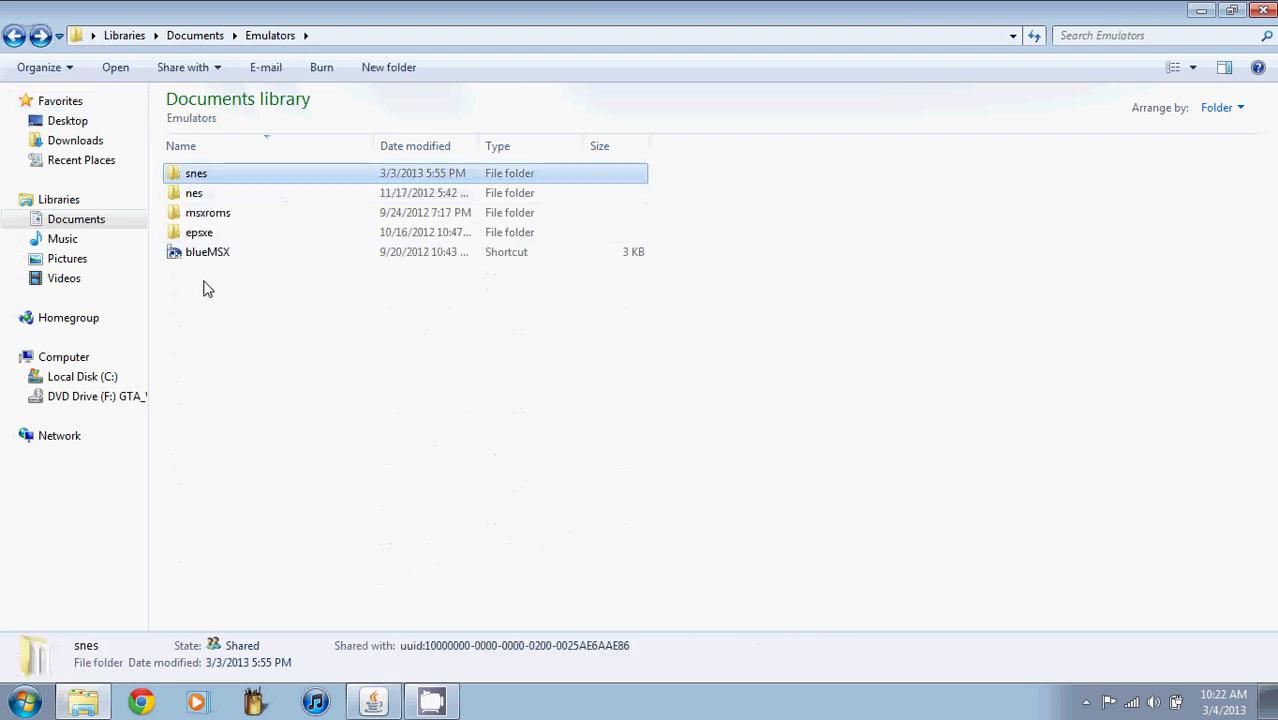
Open the epsxe folder in Emulators, launch the ePSXe application and move its window away from the screen corner
double_click(211, 233)
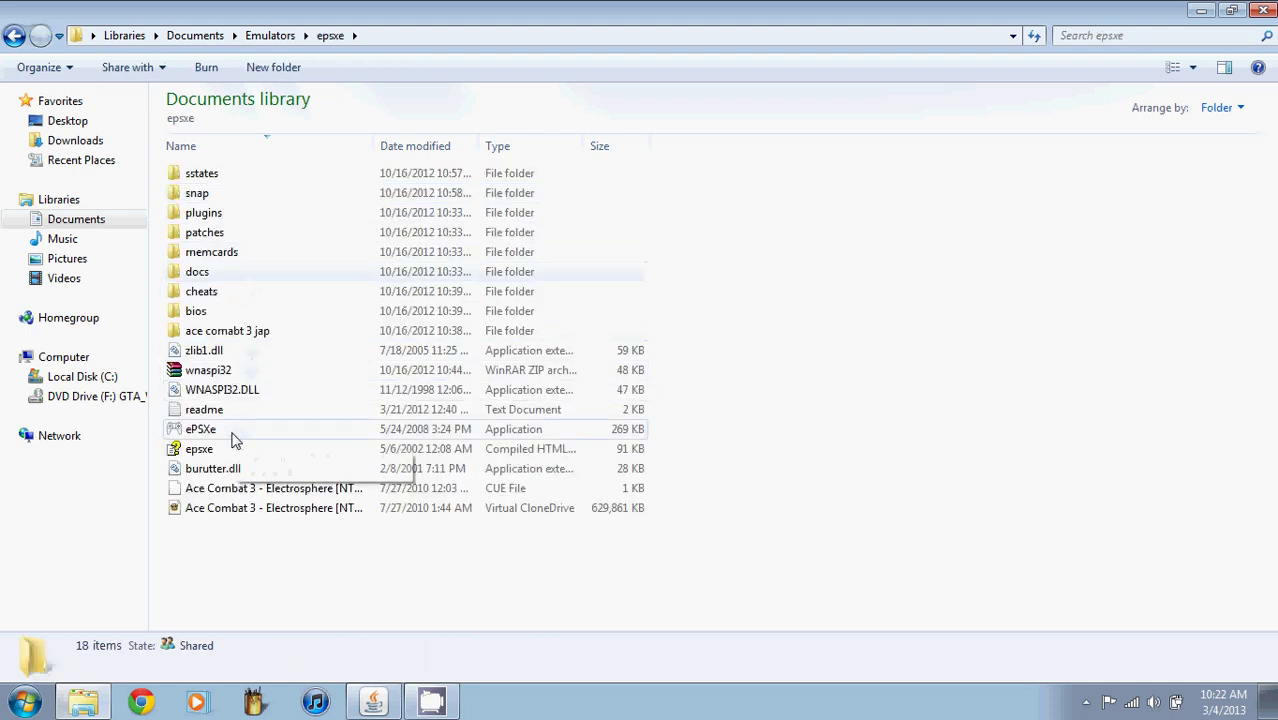
double_click(226, 438)
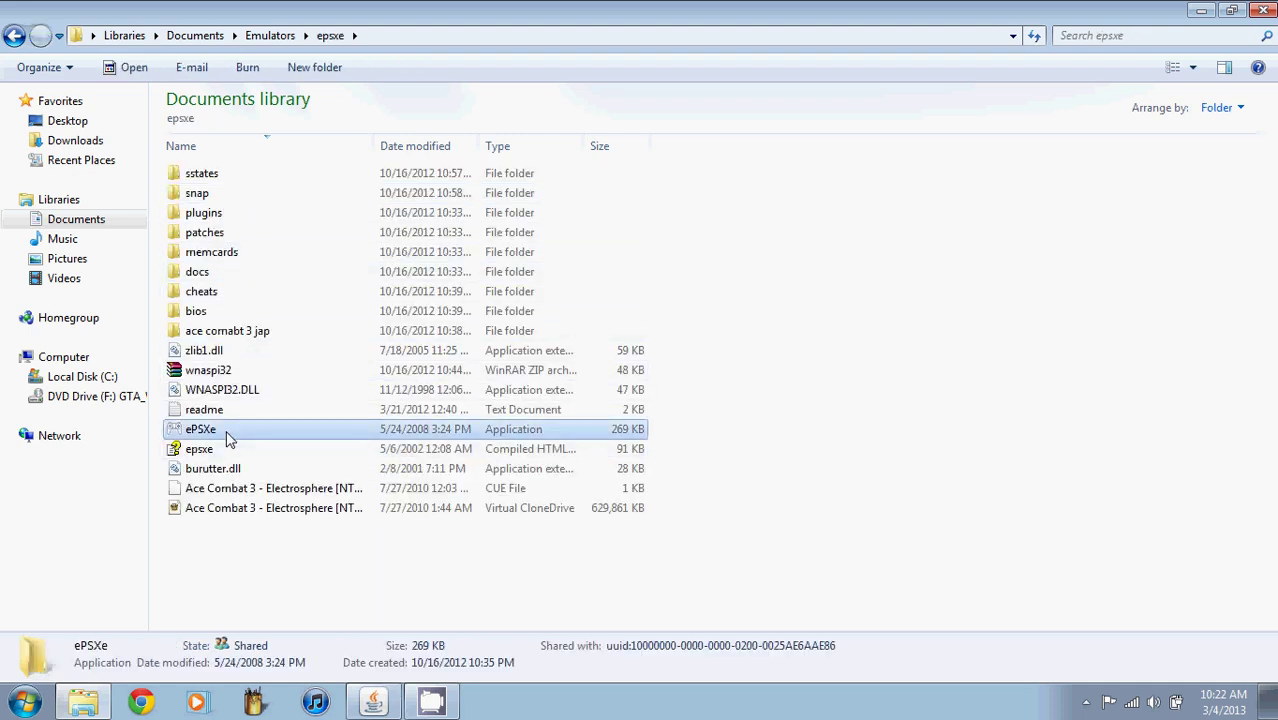
drag(192, 12, 305, 74)
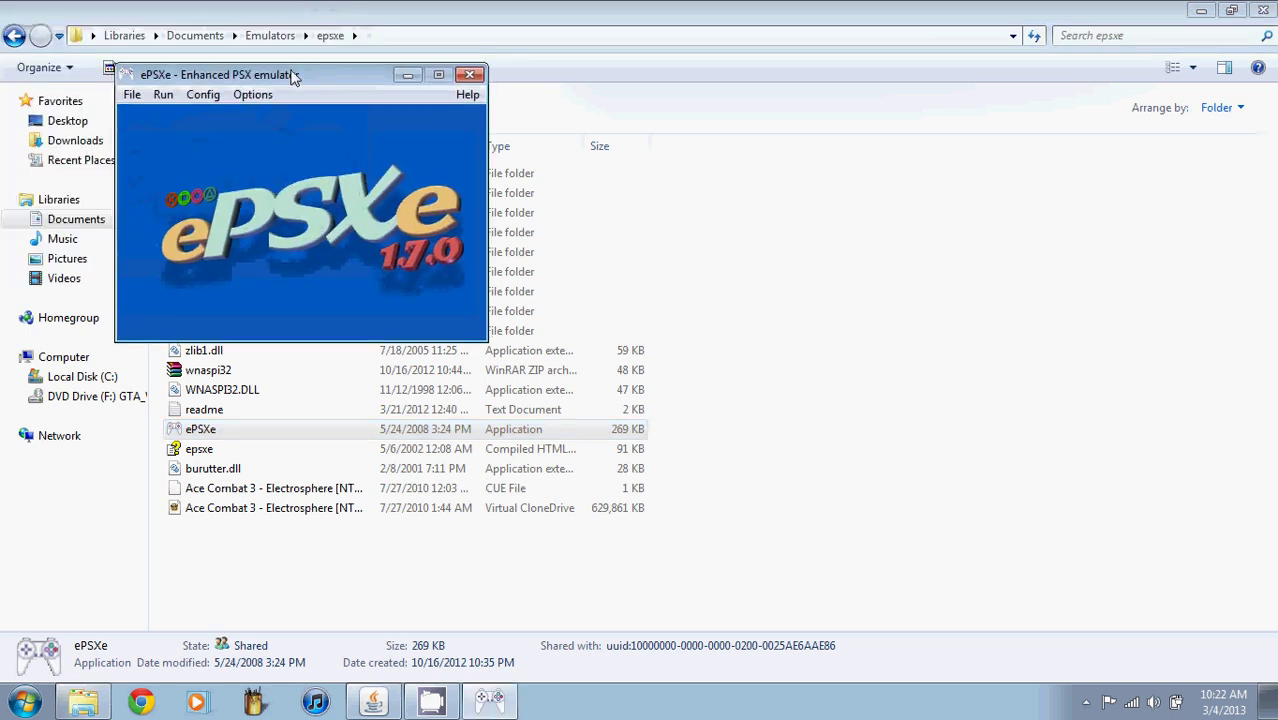
Open the gamepad configuration for Port 1, Pad 1 and examine the available controller types, keeping [SCPH-1200] DualShock (F5)
click(202, 94)
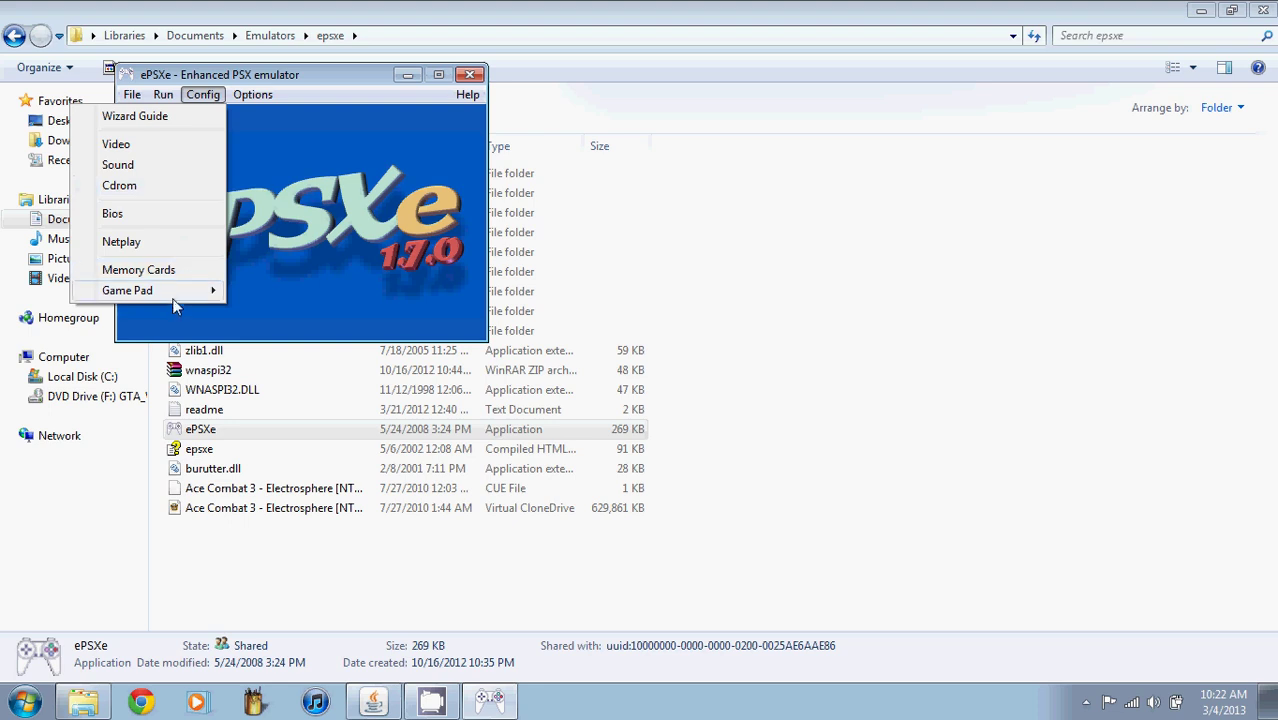
mouse_move(182, 293)
mouse_move(265, 289)
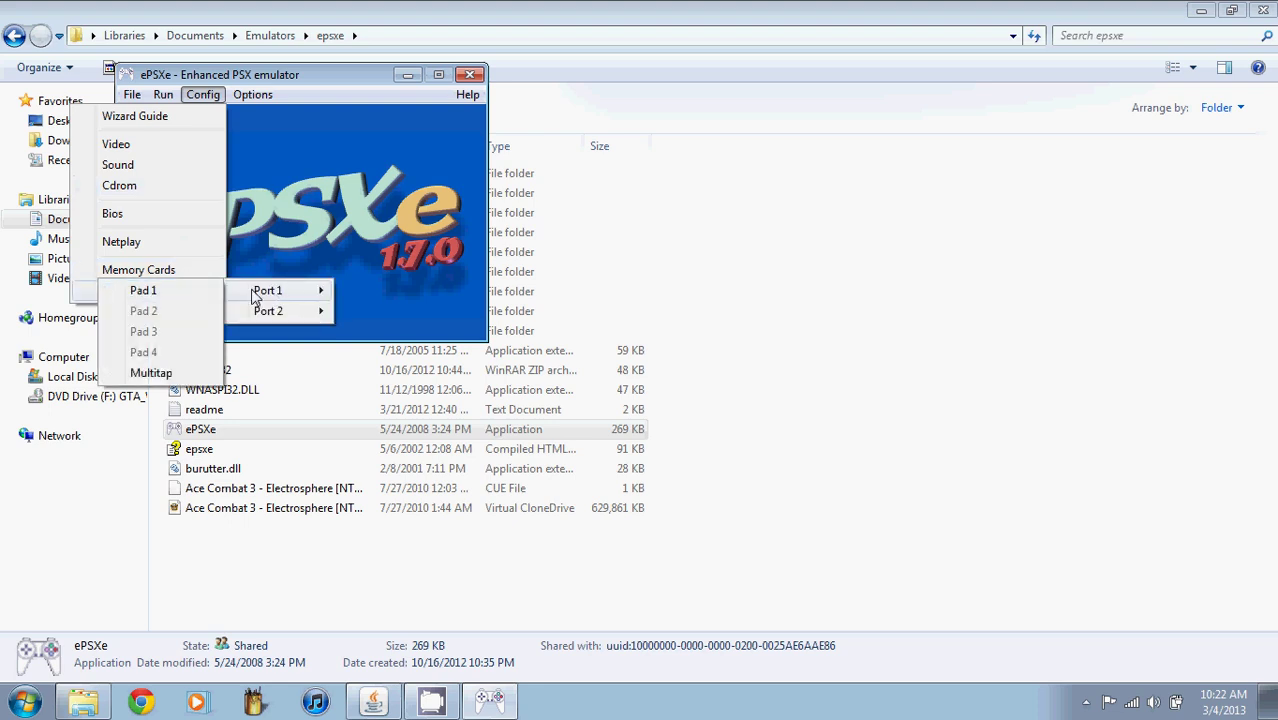
click(218, 289)
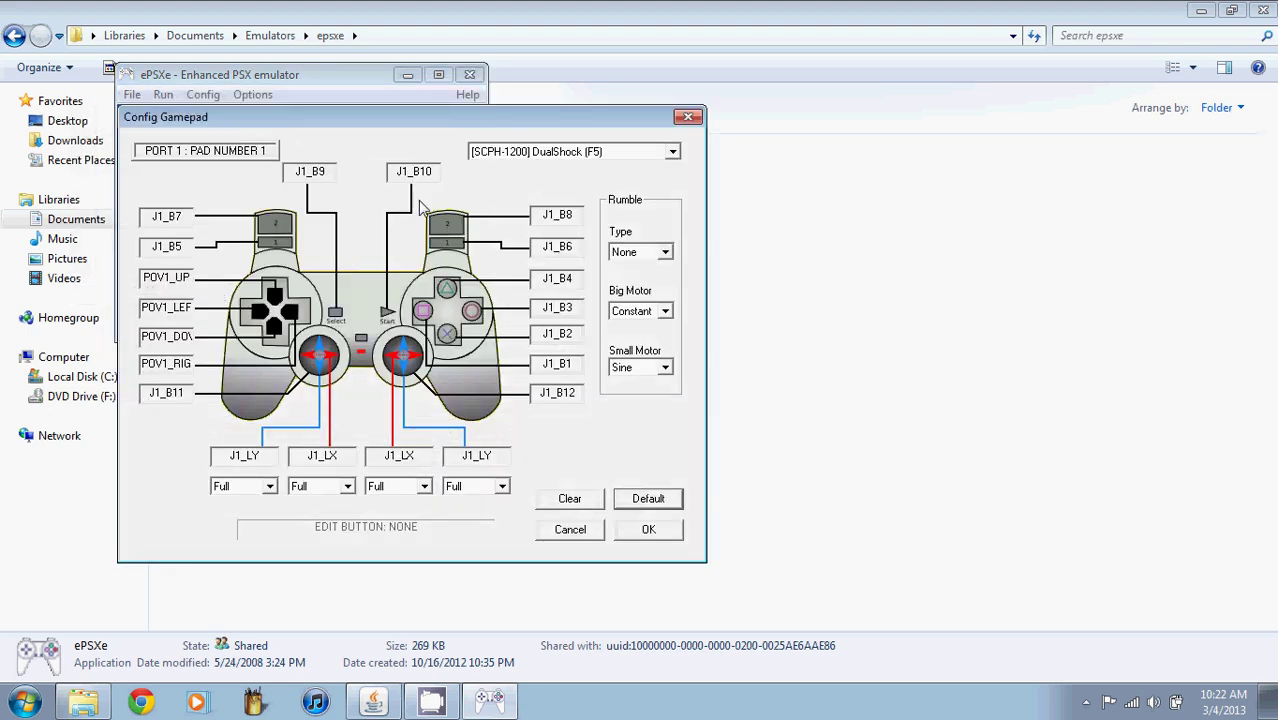
click(673, 152)
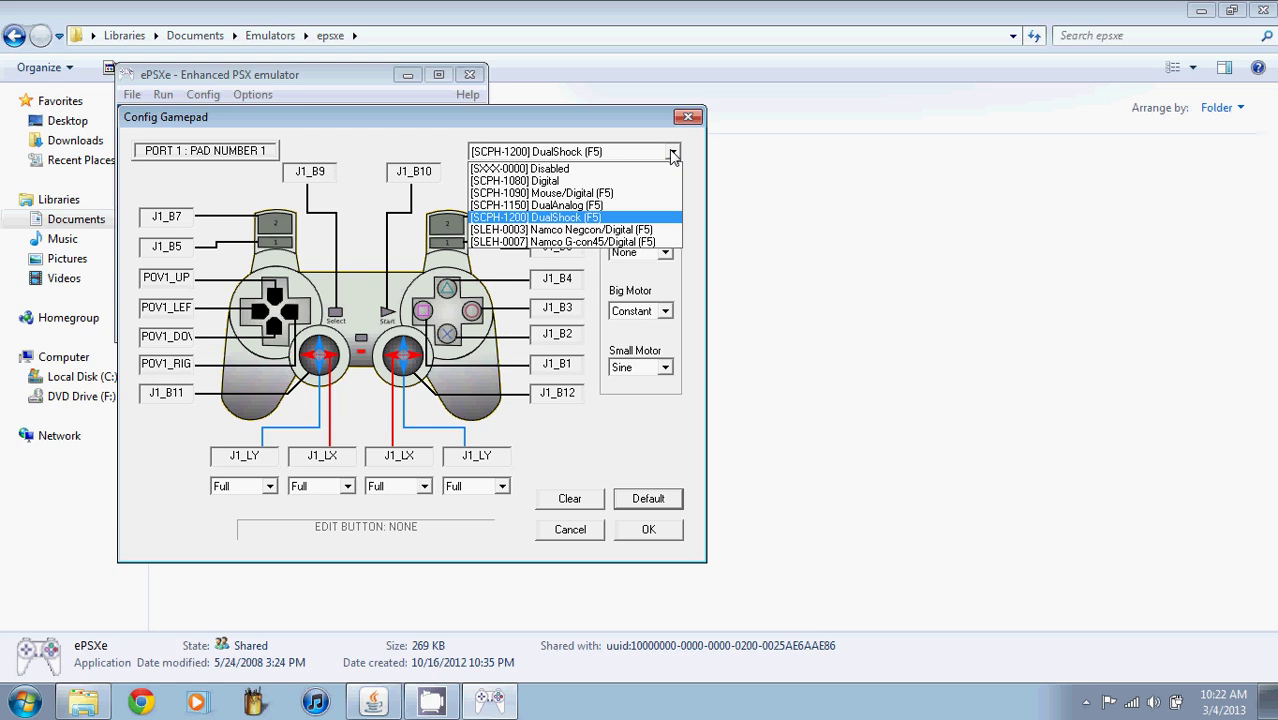
click(673, 152)
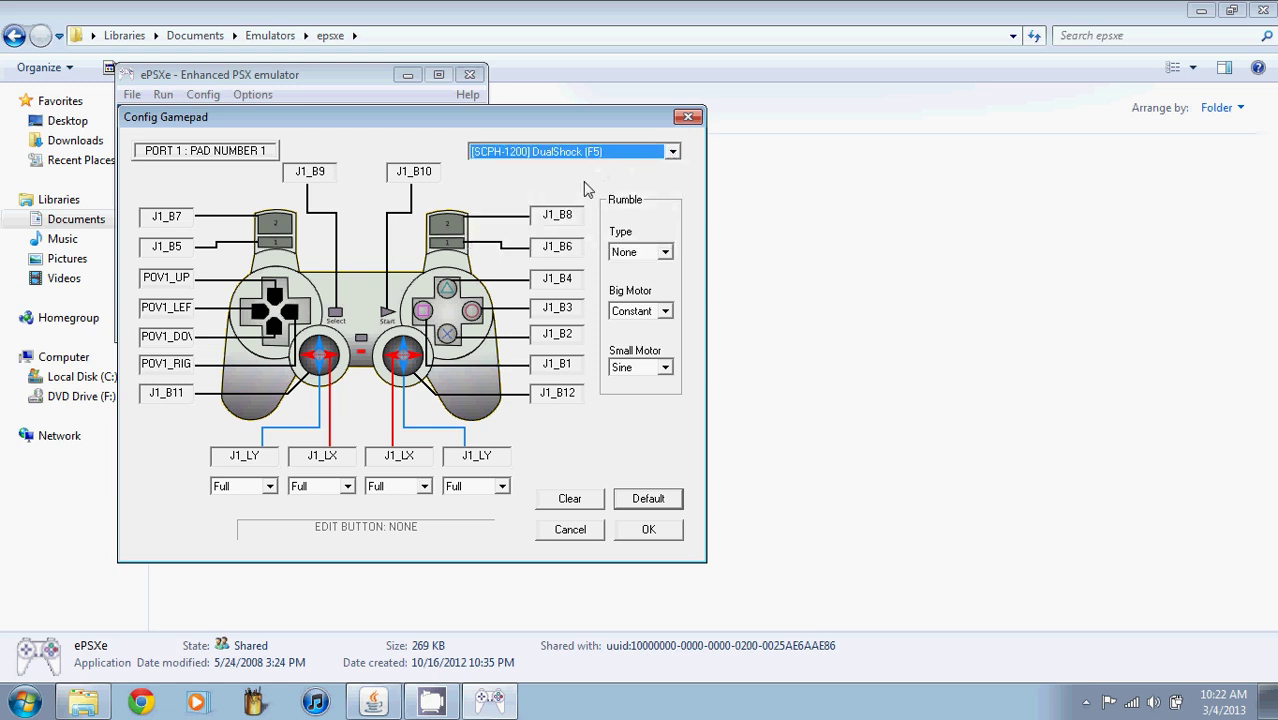
Try mapping L2 to J1_B5, L1 to J1_B7, Up to J1_UP, Left to J1_LEFT and Down to J1_B6, and discard the changes
click(185, 222)
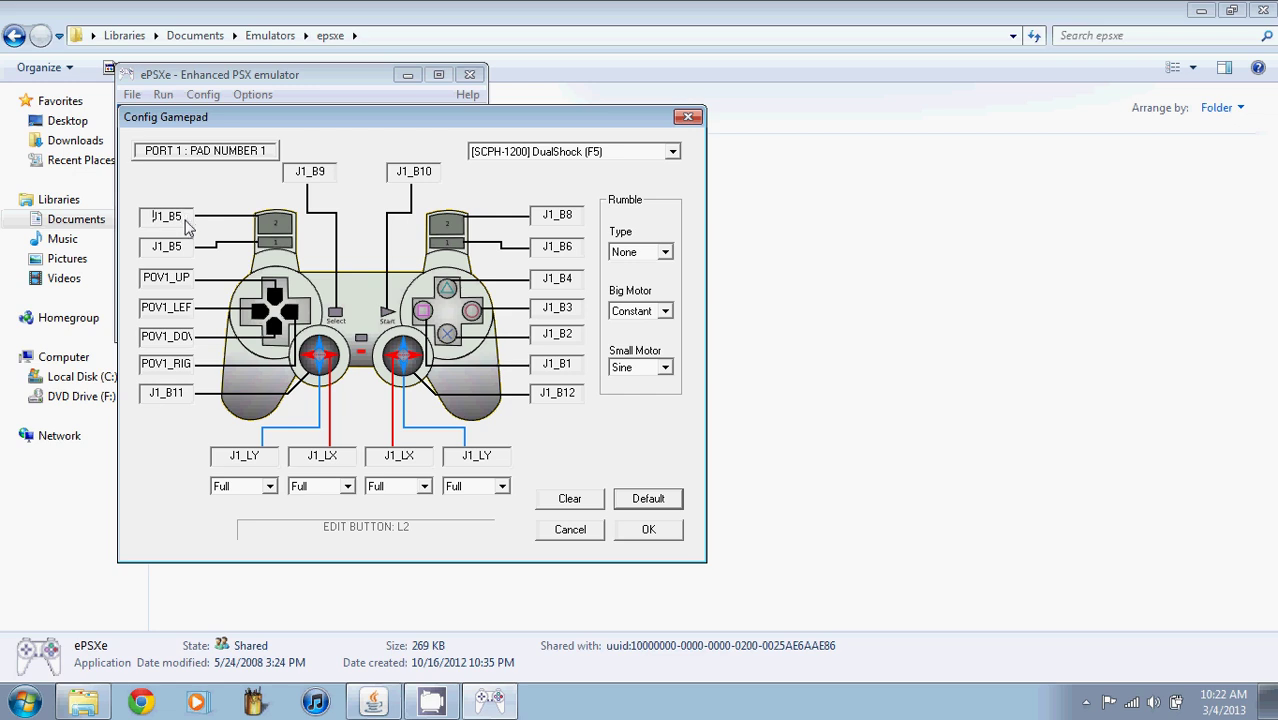
click(188, 247)
click(191, 279)
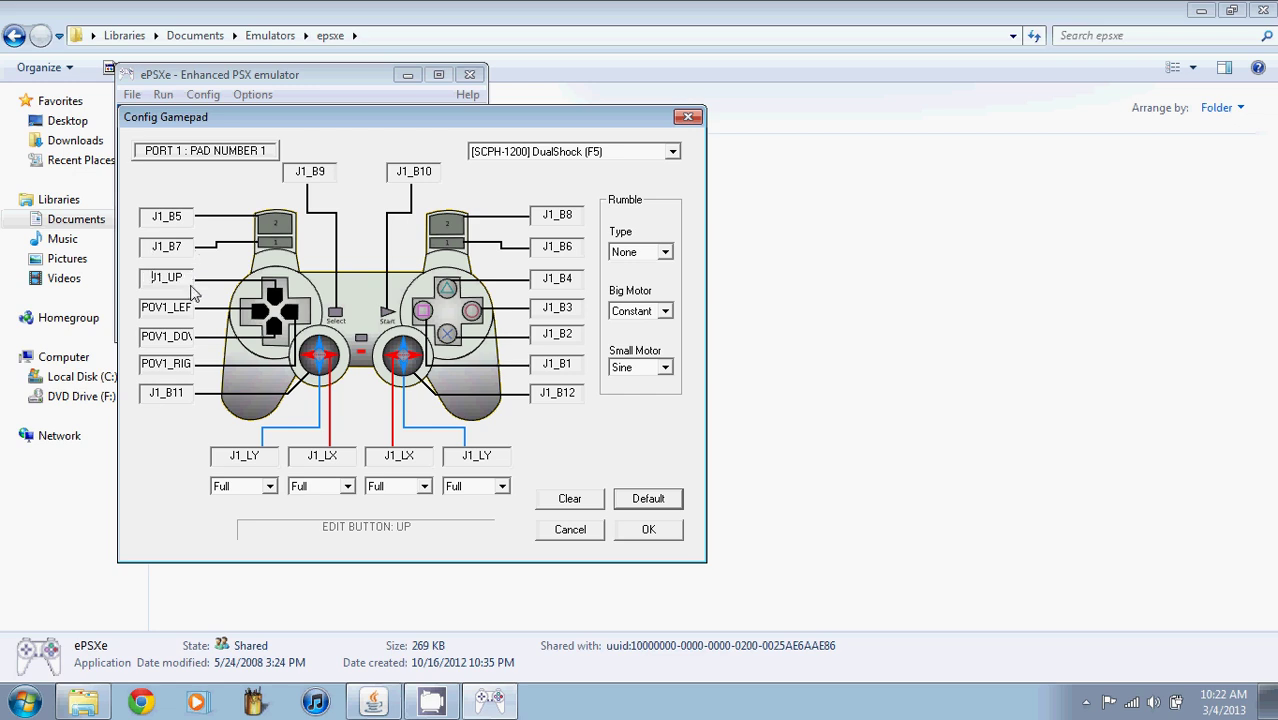
click(194, 308)
click(183, 340)
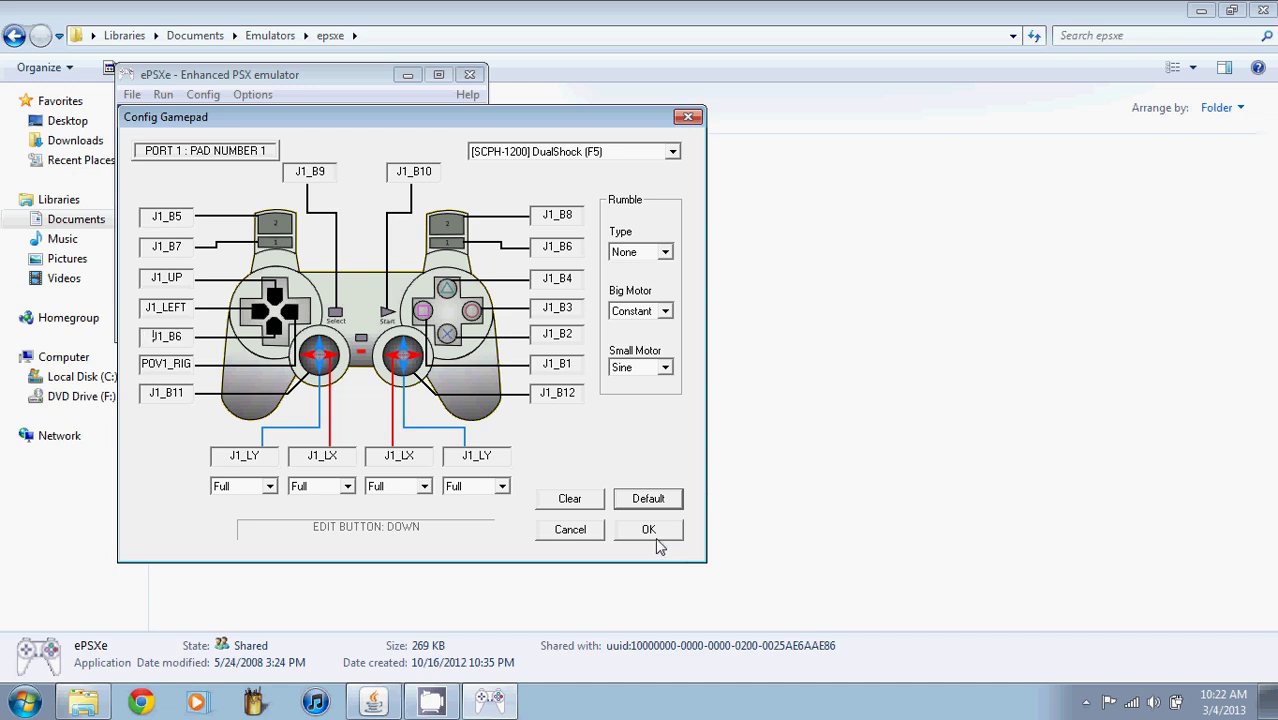
click(578, 531)
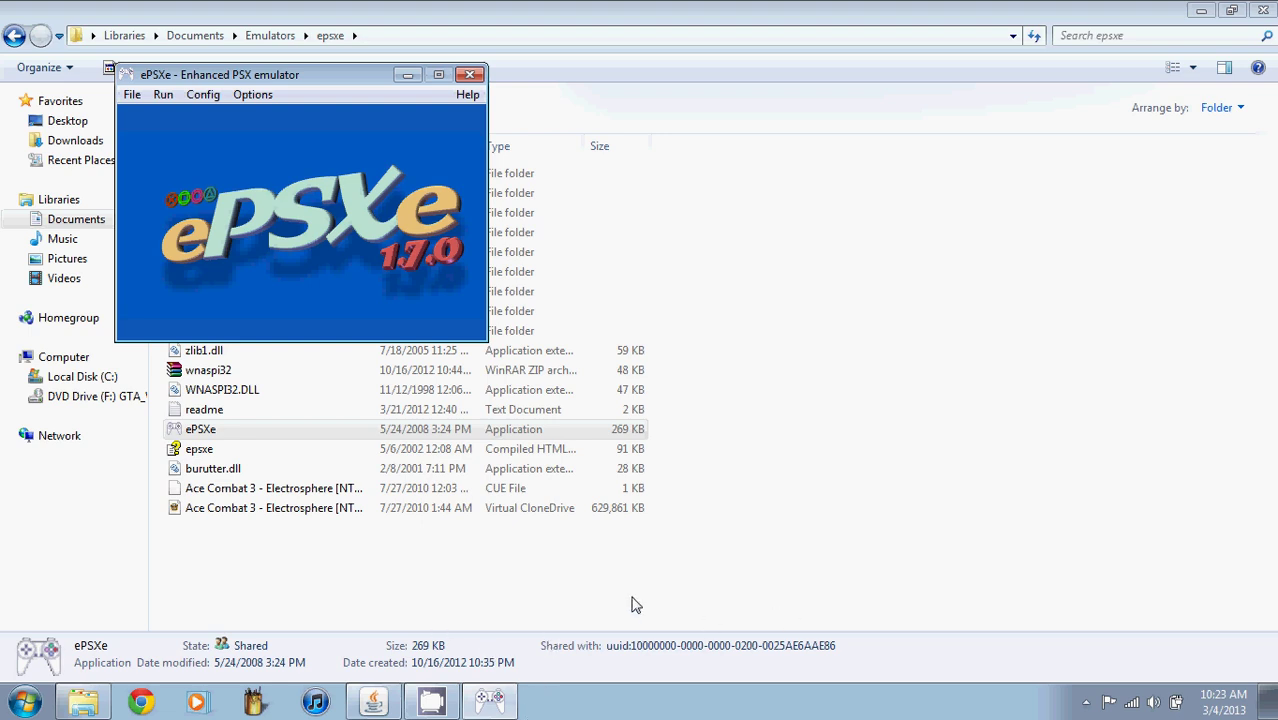
Reveal the hidden notification icons and bring up the Help and Exit options of the controller tool's icon
click(1087, 703)
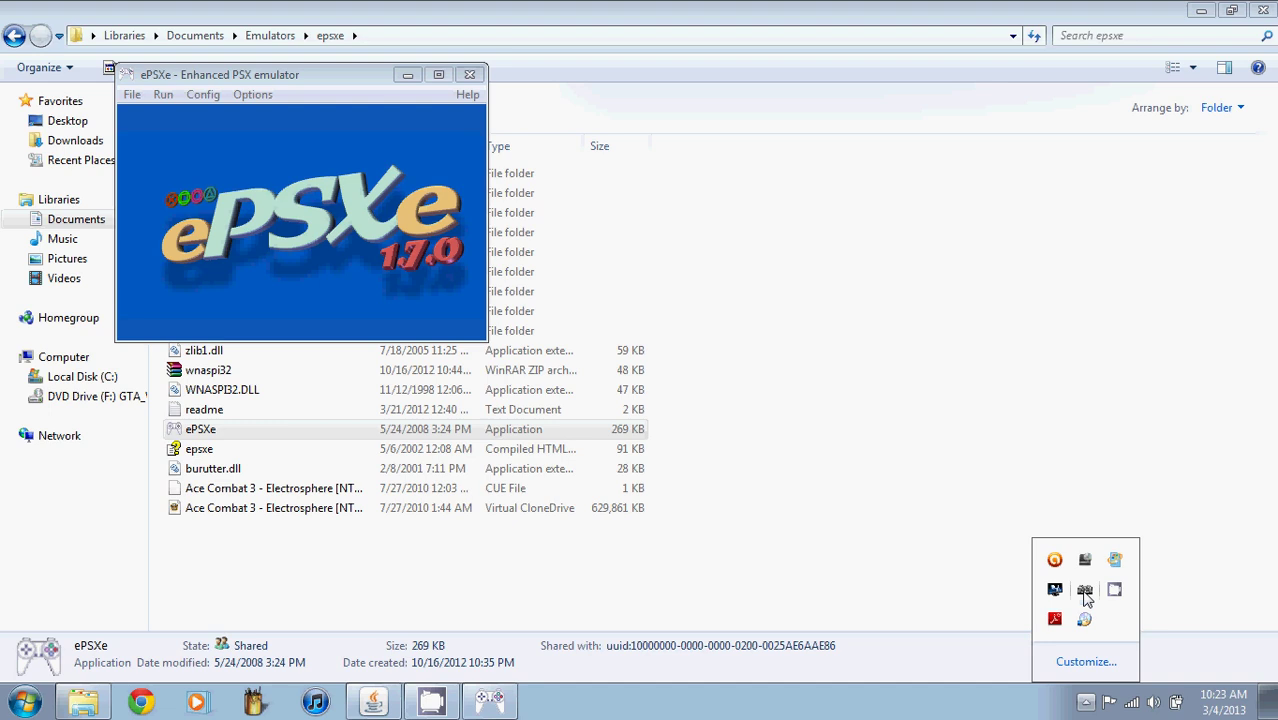
right_click(1085, 592)
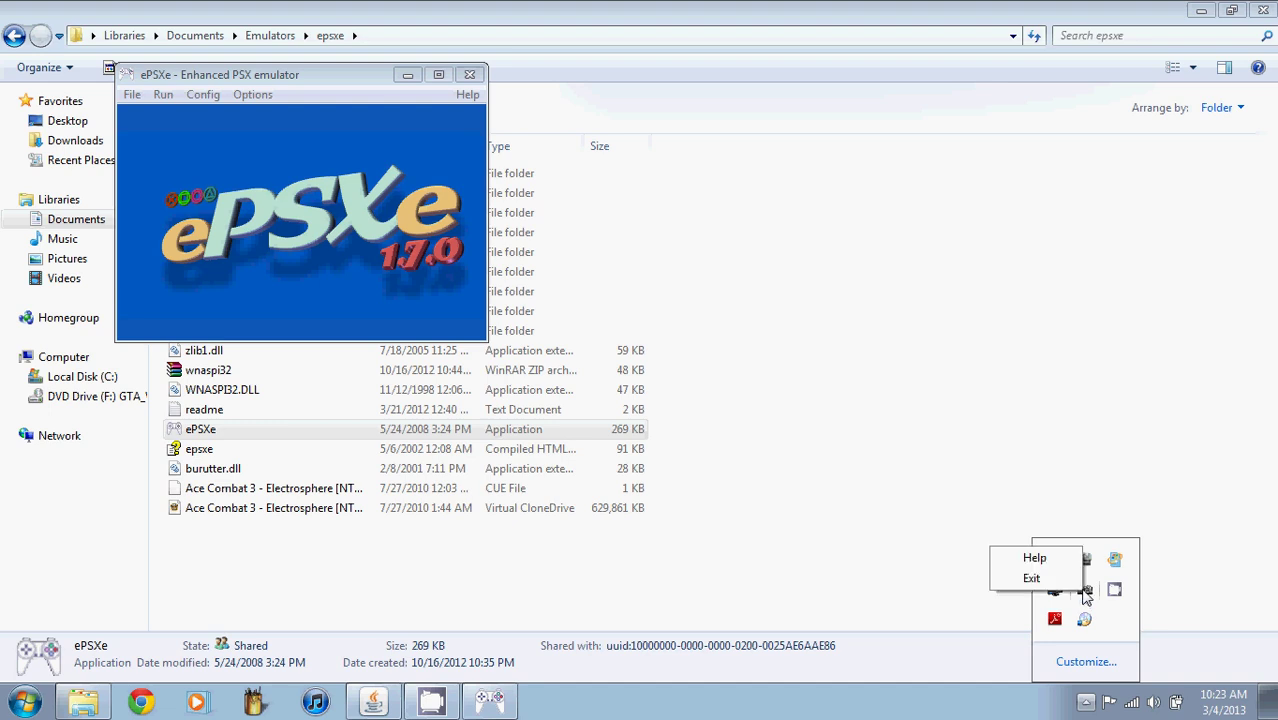